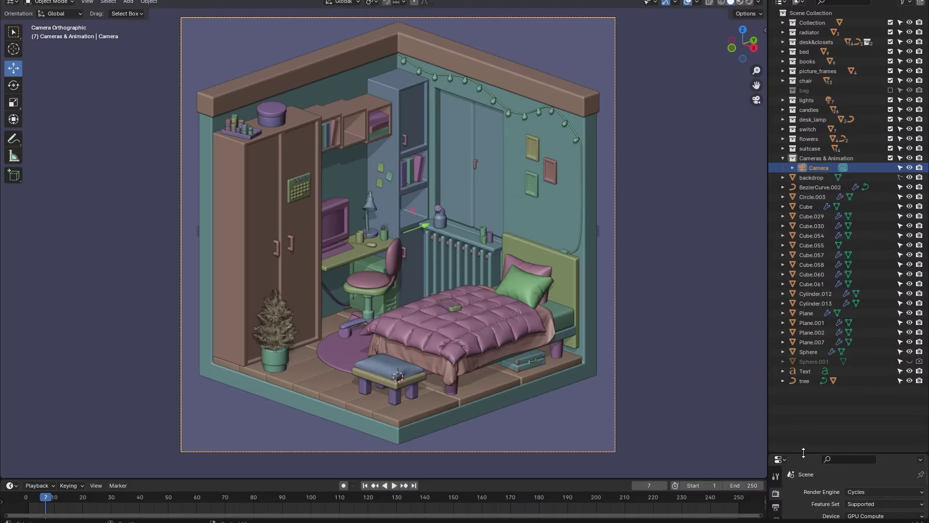
- Switch the viewport to rendered shading and change the camera's lens type to Perspective
drag(803, 452, 803, 167)
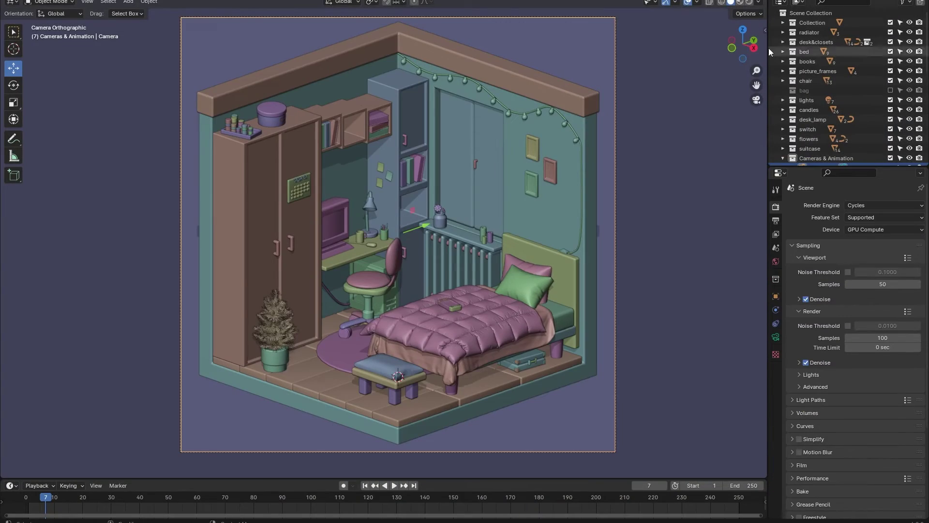
click(748, 3)
click(776, 337)
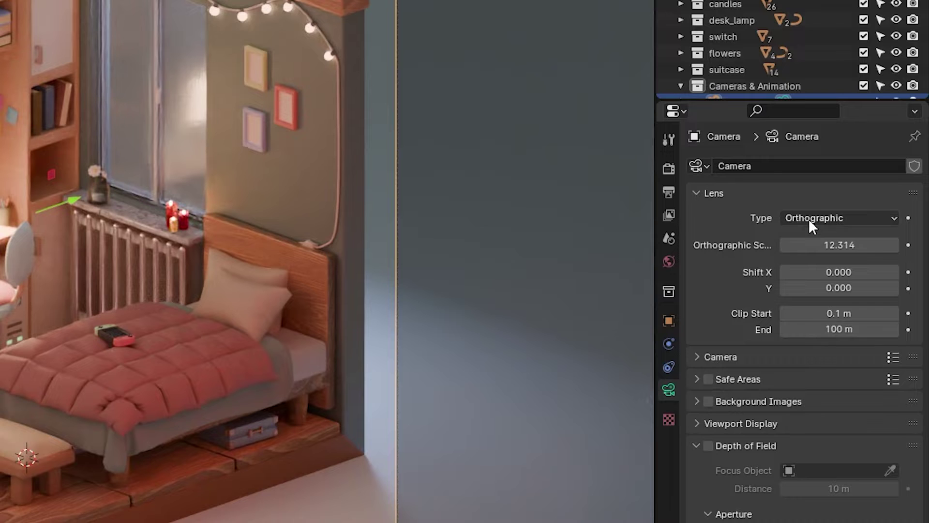
click(811, 218)
click(812, 235)
- Set the output's vertical resolution to 1080 px for a 1920 × 1080 px frame
click(669, 169)
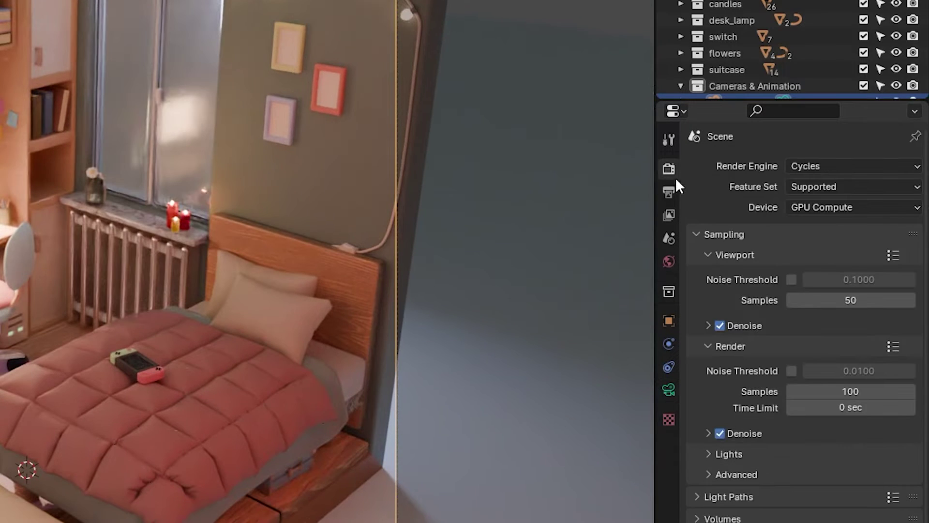
click(672, 191)
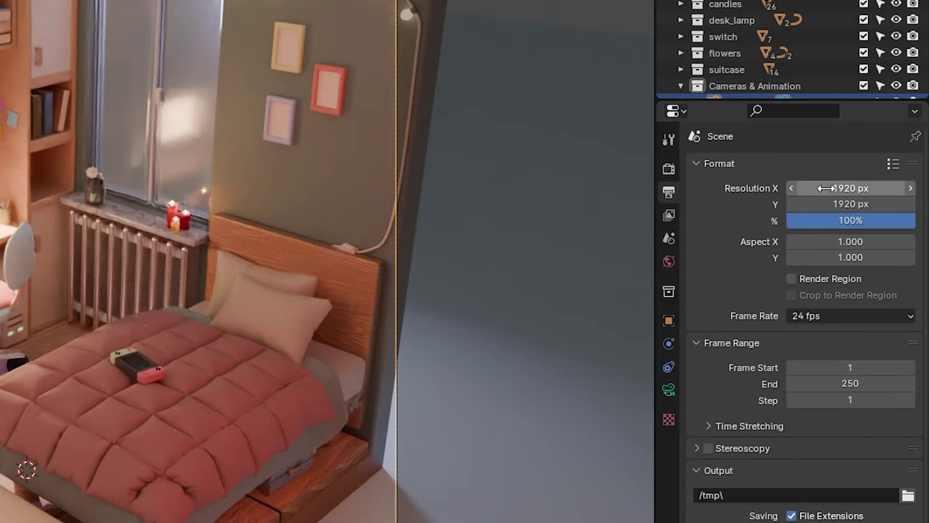
click(833, 210)
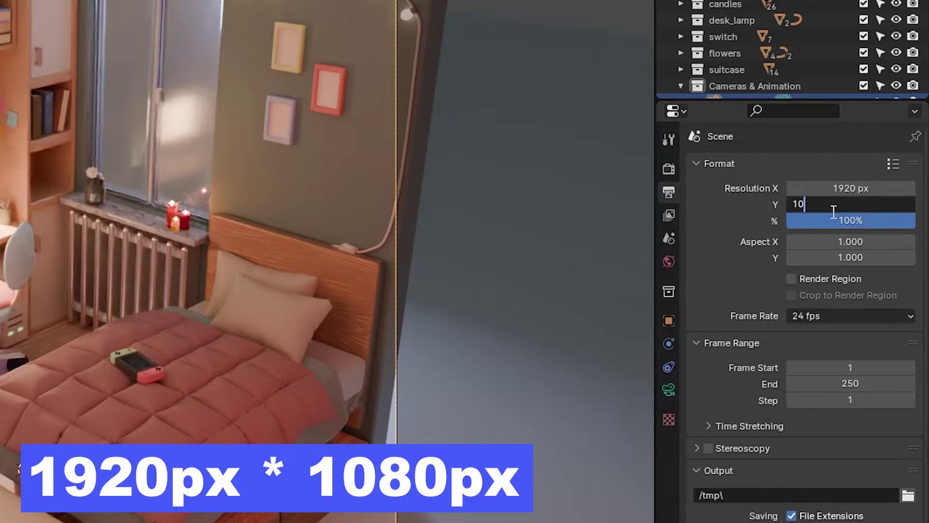
key(Return)
- Set the camera's Y location to -25 m, adjusting it to centre the room in the frame, and return to solid shading
click(669, 390)
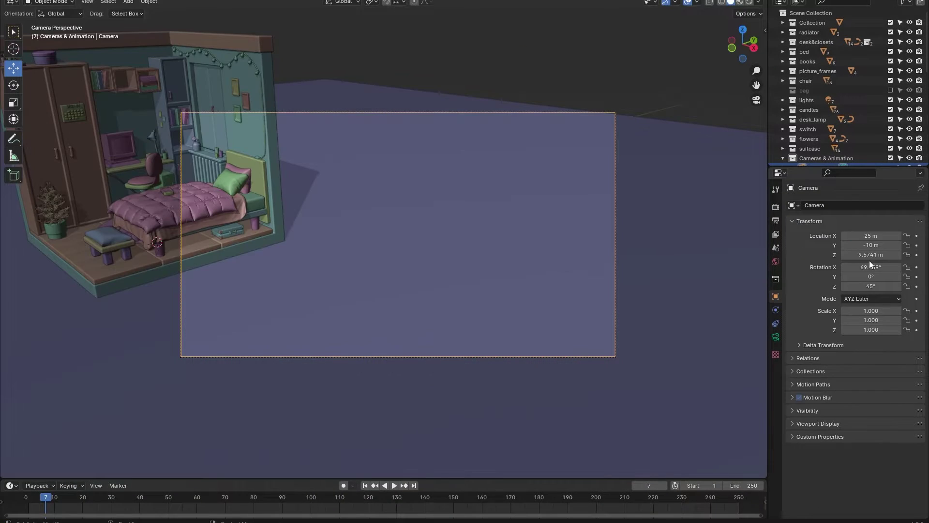
click(857, 246)
text(-25)
key(Return)
drag(878, 247, 862, 247)
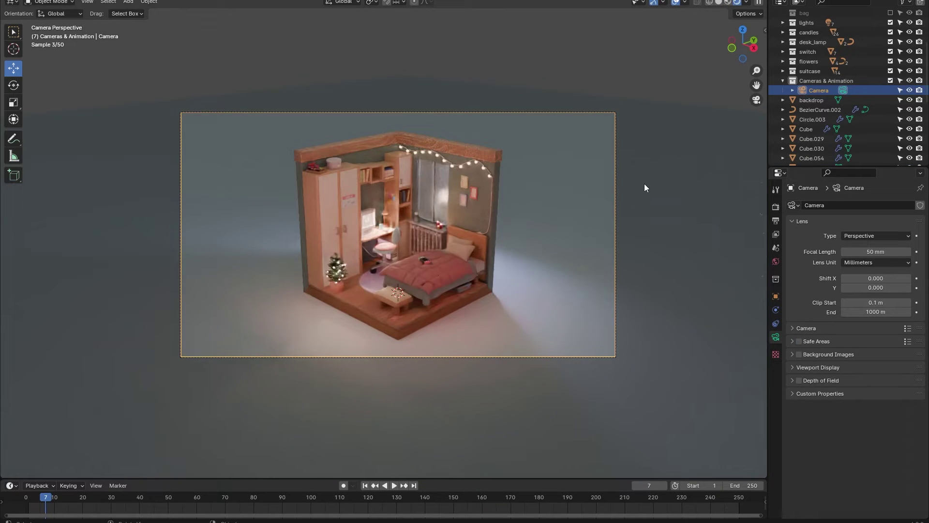
scroll(652, 213, up, 3)
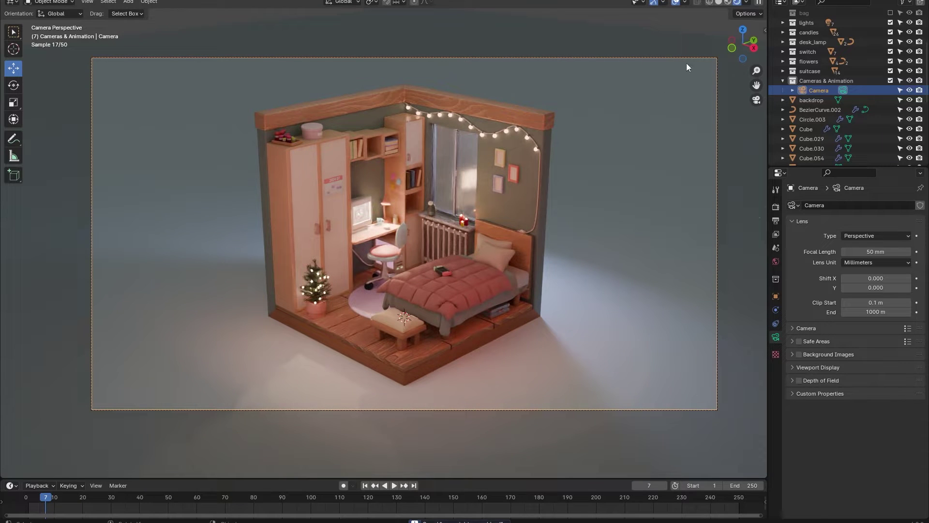
click(720, 2)
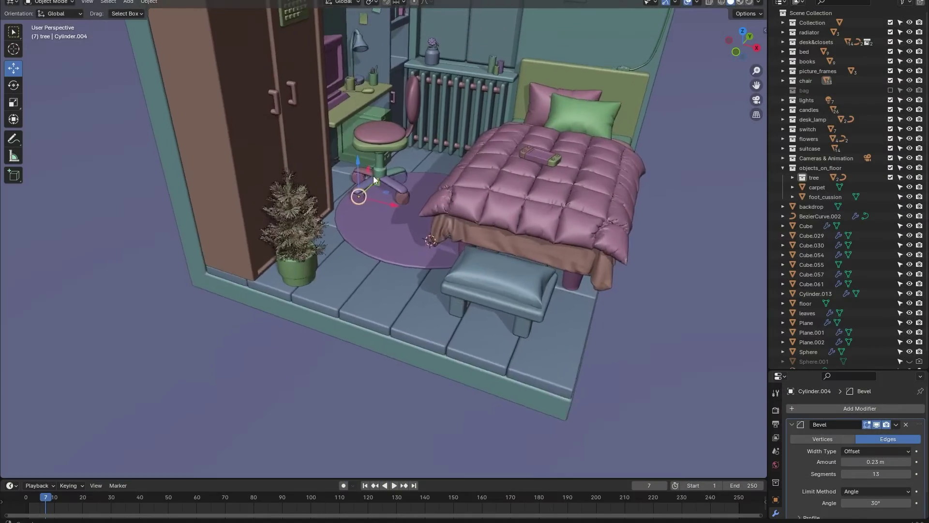
- Select all parts of the desk chair, from wheels to backrest, and apply Visual Geometry to Mesh to them
scroll(373, 239, up, 6)
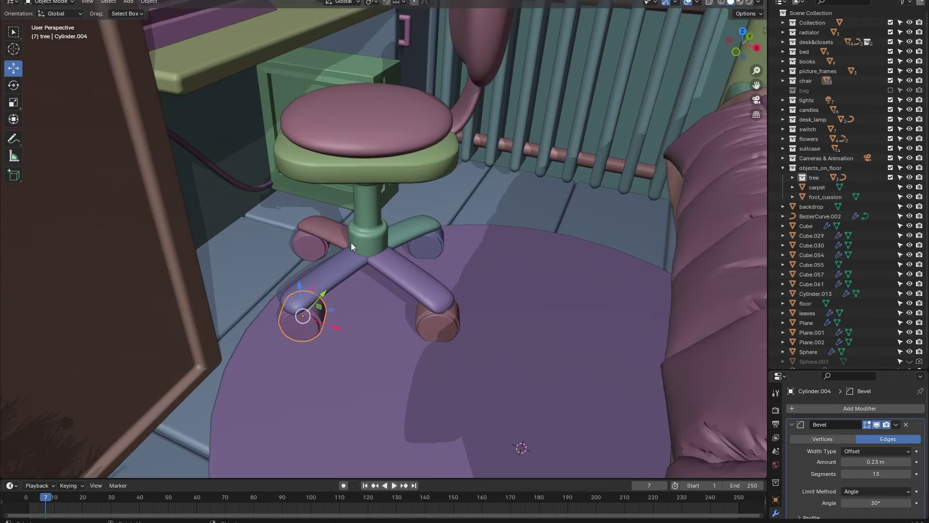
click(306, 243)
shift+click(321, 274)
shift+click(364, 242)
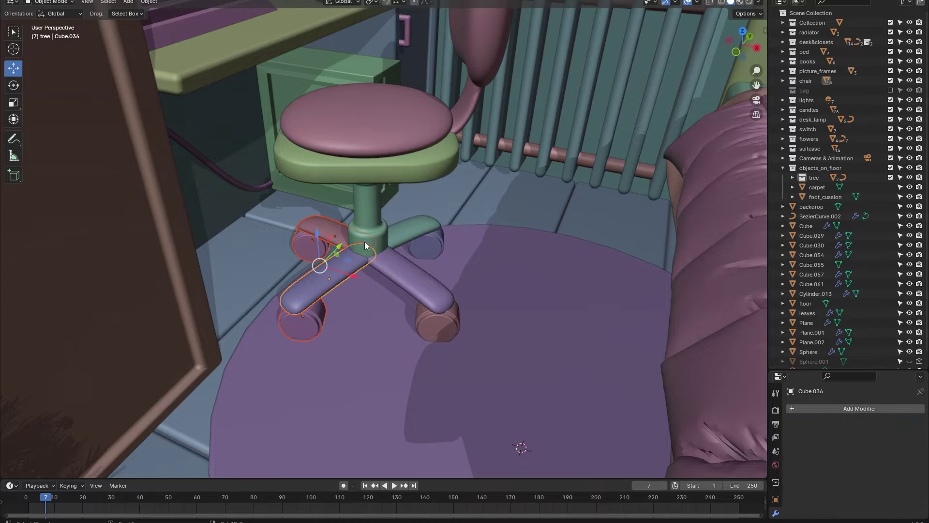
shift+click(422, 246)
shift+click(407, 271)
shift+click(426, 290)
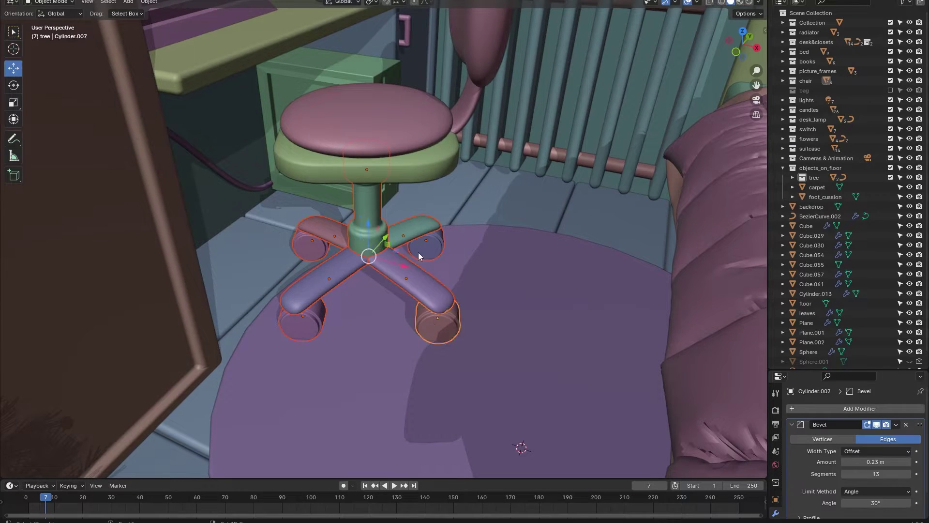
shift+click(394, 114)
shift+click(471, 65)
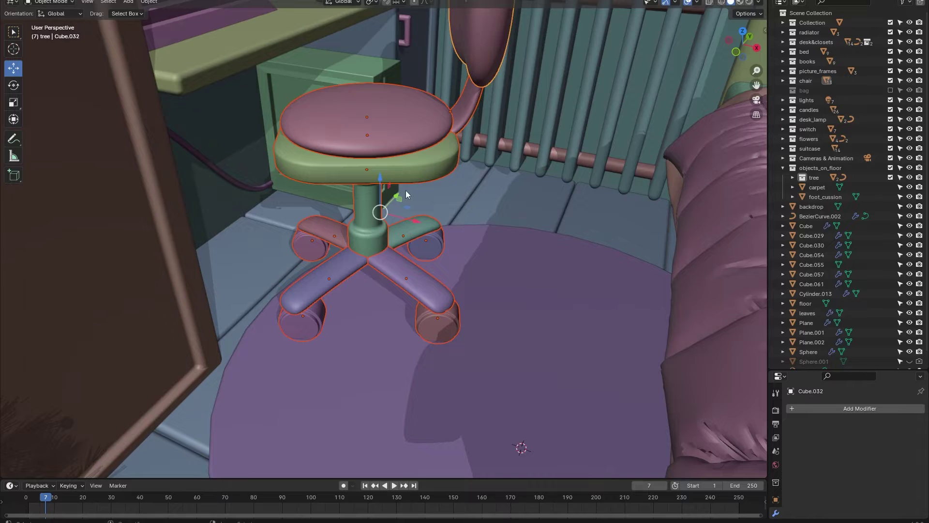
key(ctrl+a)
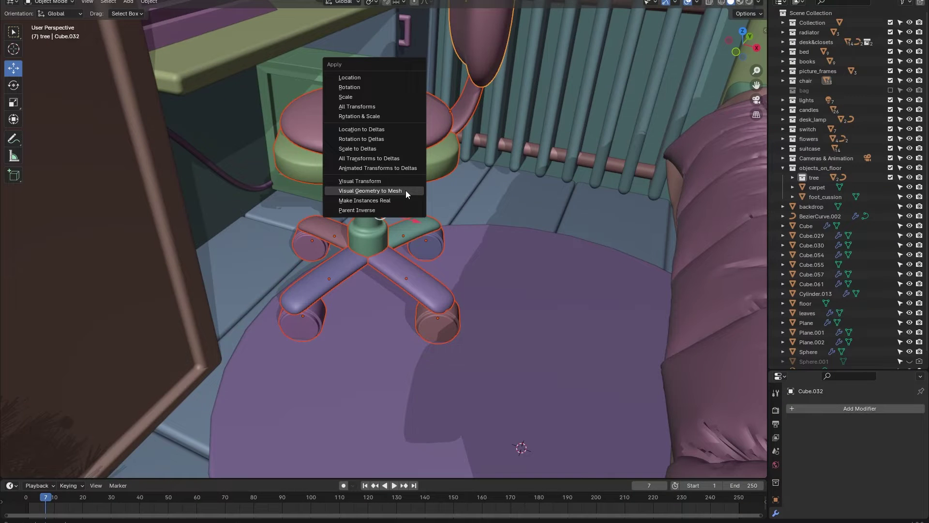
click(512, 336)
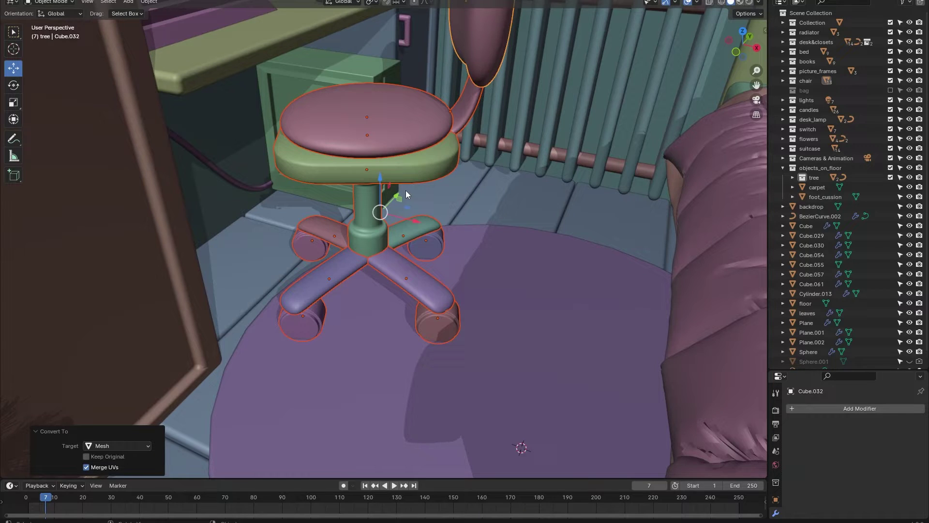
- Join the selected chair parts into a single object and bring up its origin options
key(ctrl)
key(ctrl+j)
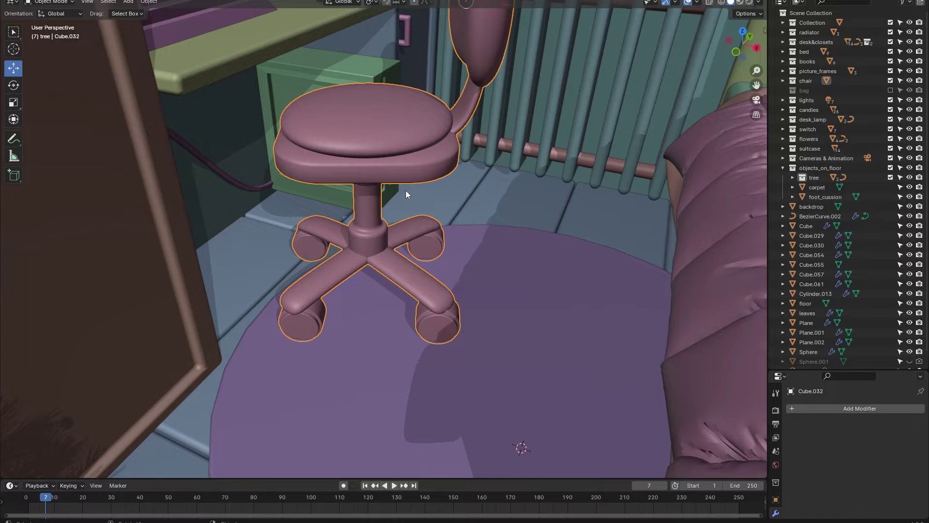
right_click(406, 190)
mouse_move(387, 157)
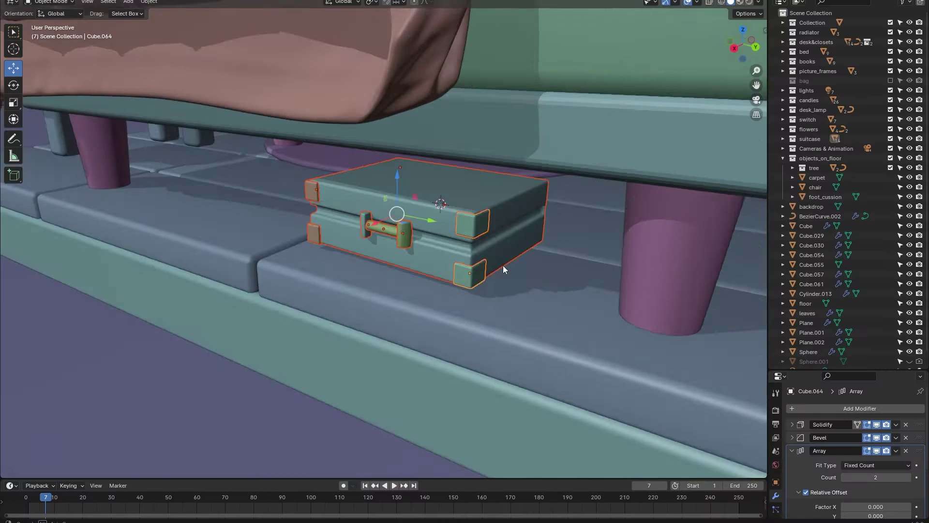
- Apply Visual Geometry to Mesh to the selected parts of the suitcase under the bed
middle_drag(492, 269, 555, 257)
key(ctrl+a)
click(487, 264)
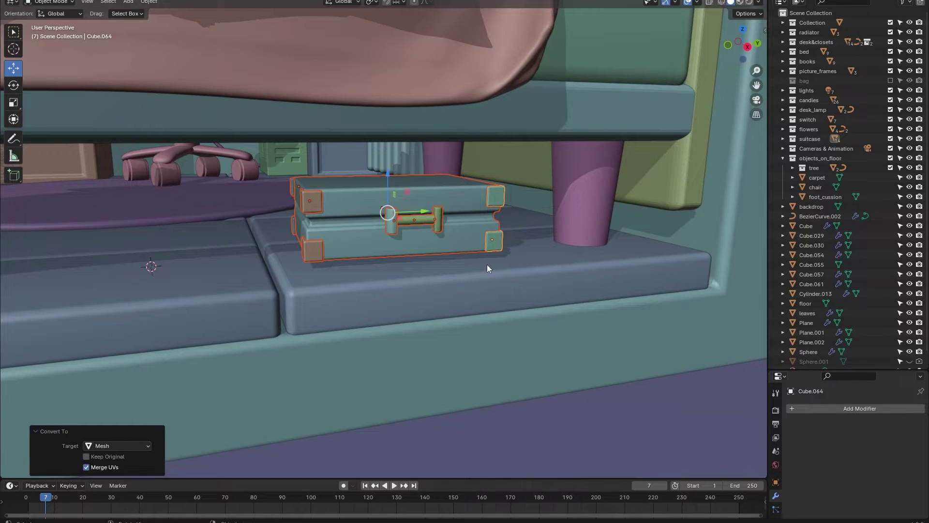
- Join the suitcase parts into one object and set its origin to Center of Mass (Volume)
right_click(464, 239)
mouse_move(464, 239)
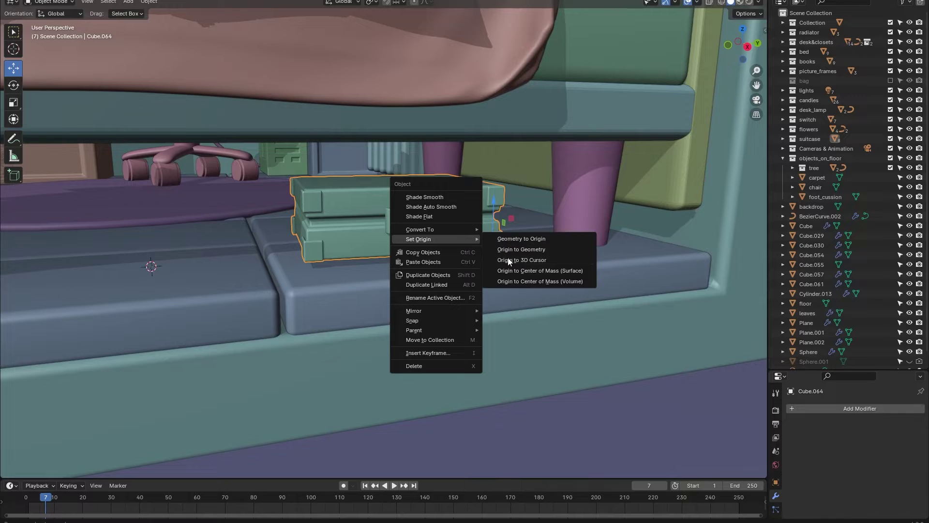
click(521, 280)
- Rename the joined object as suitcase and move it into the objects_on_floor collection
click(783, 139)
double_click(815, 148)
text(suitcase)
key(Return)
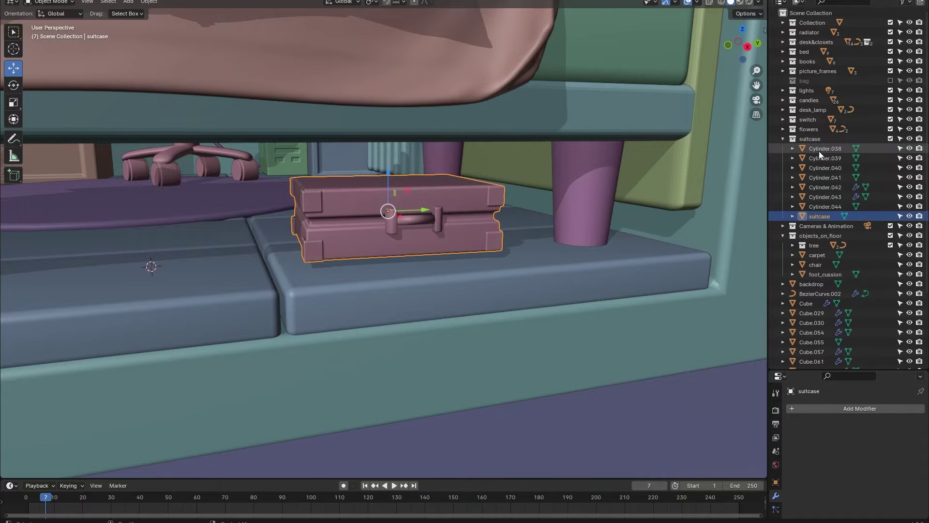
drag(815, 213, 813, 226)
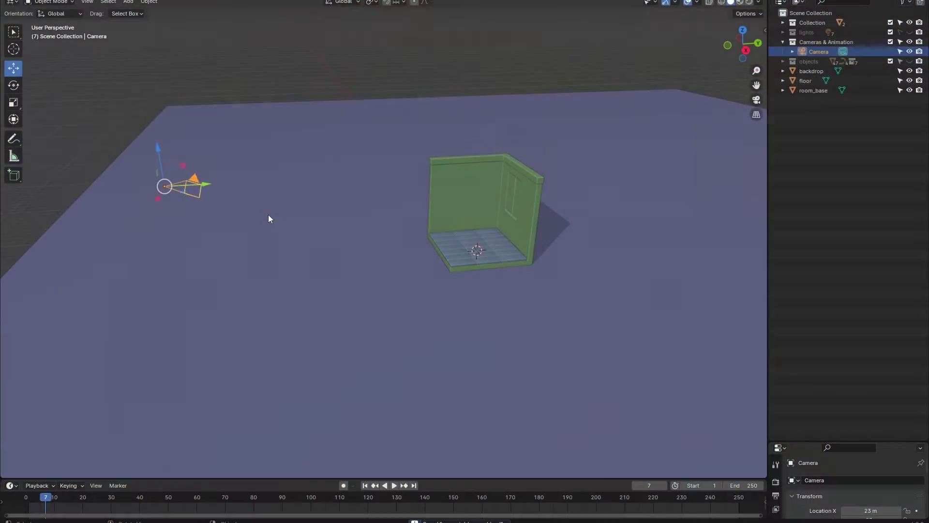
- Duplicate the camera twice, placing the copies in a row above the original, and enlarge the timeline area
key(shift+d)
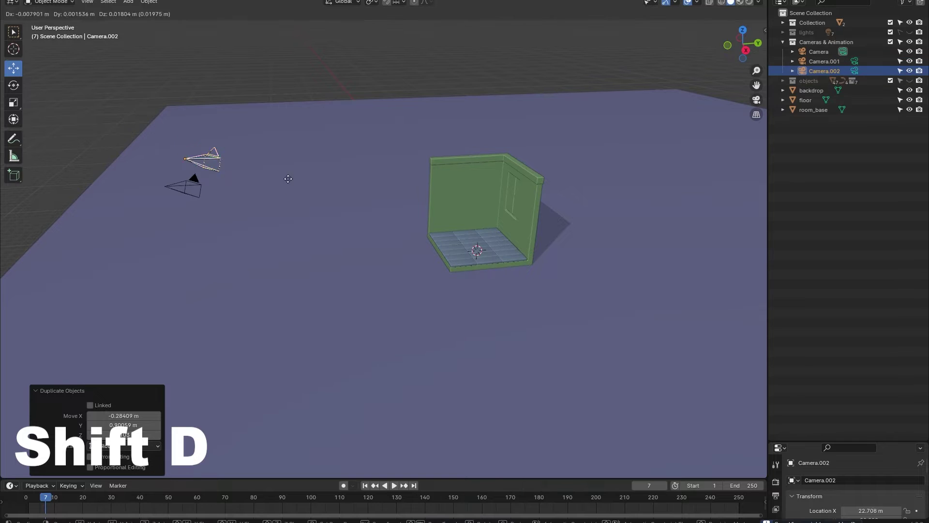
click(301, 153)
middle_drag(321, 63, 213, 478)
mouse_move(214, 478)
mouse_down()
mouse_move(259, 317)
mouse_move(264, 377)
mouse_up()
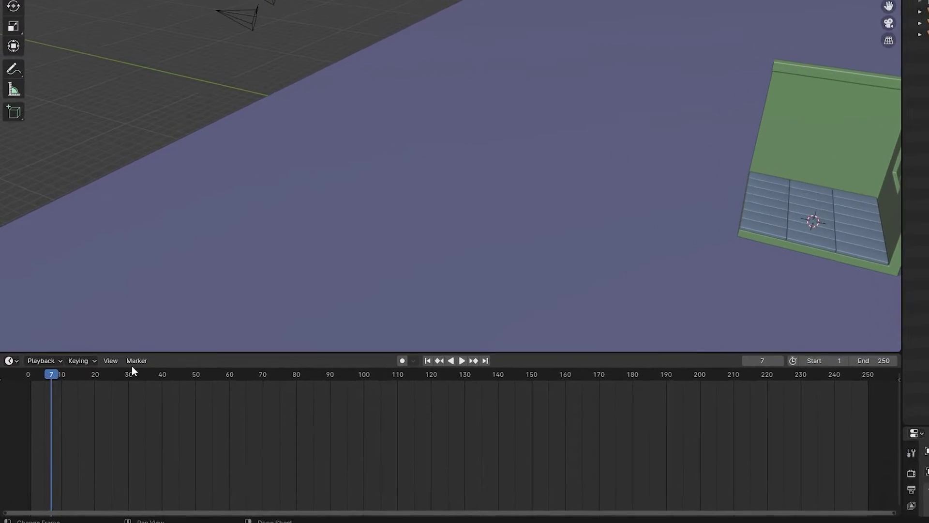
- Add a timeline marker at frame 7 and bind the original camera to it
click(116, 383)
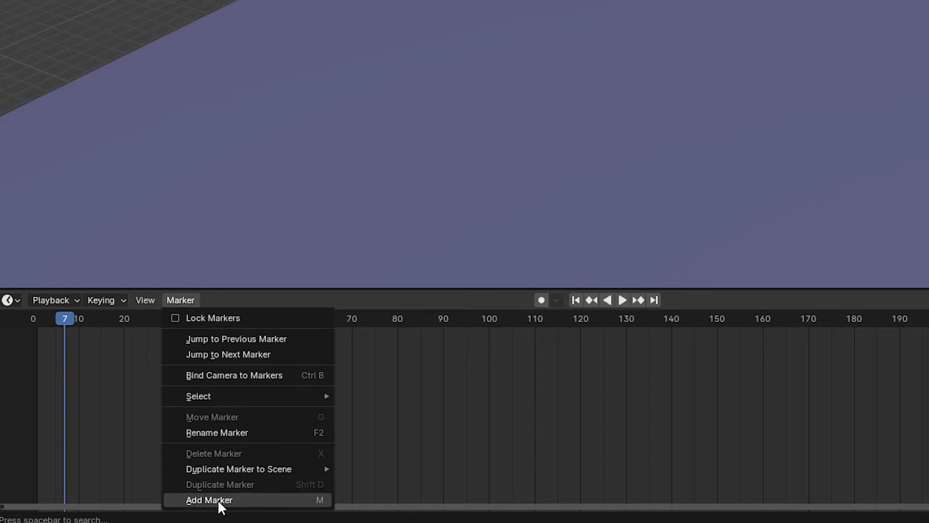
click(213, 502)
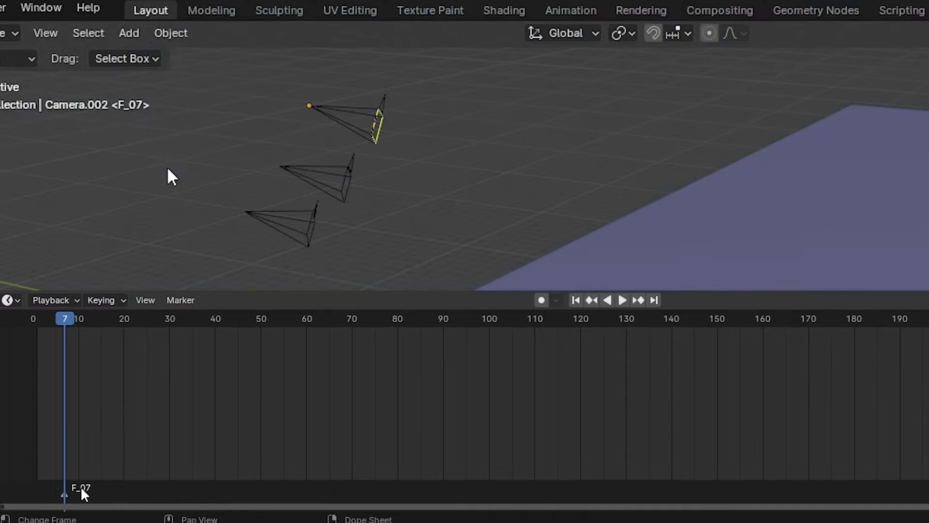
click(272, 222)
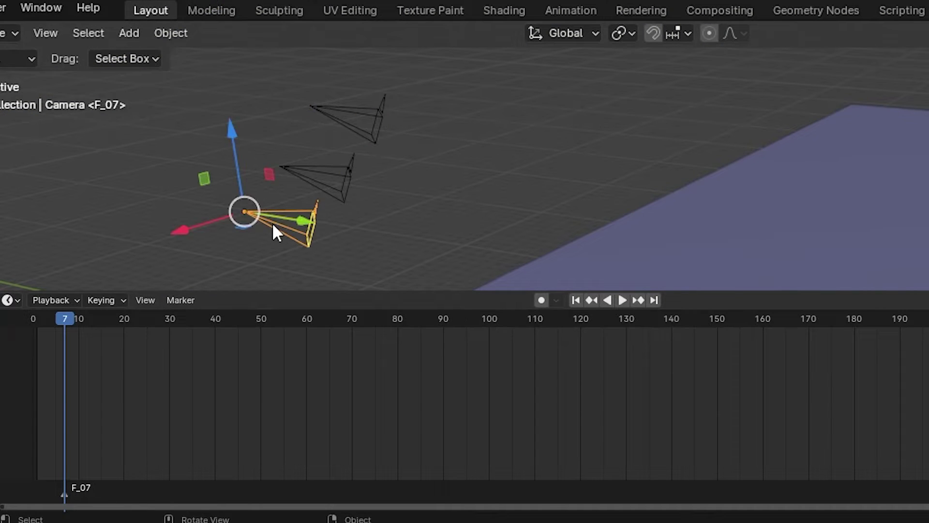
click(183, 301)
click(200, 376)
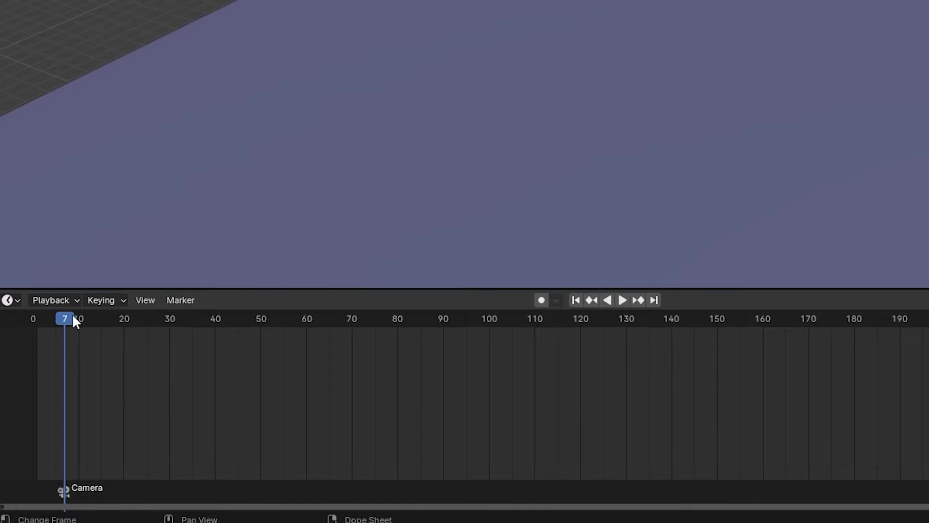
- Preview the camera switches along the timeline and move the Camera.002 marker to about frame 136
drag(73, 318, 226, 324)
key(shift+ctrl+space)
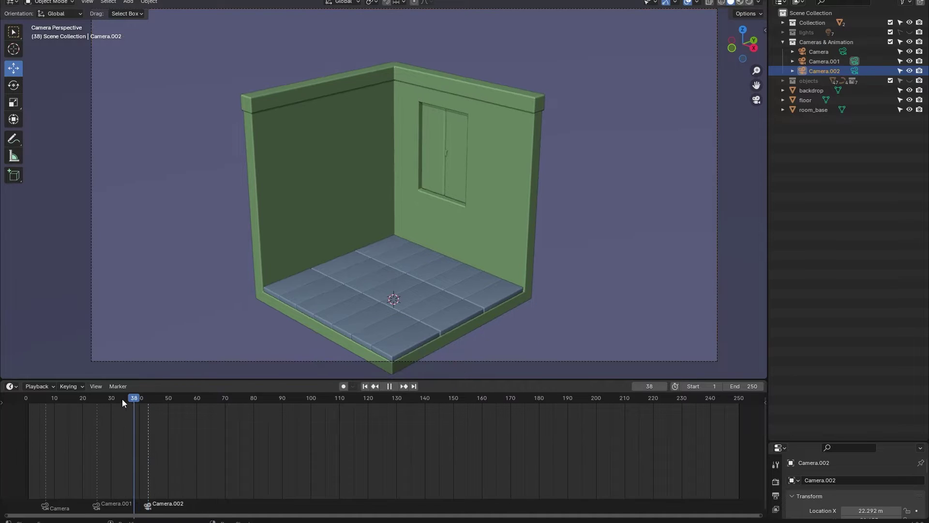
drag(71, 402, 36, 408)
drag(146, 506, 411, 477)
mouse_move(378, 398)
mouse_down()
mouse_move(434, 397)
mouse_move(379, 410)
mouse_up()
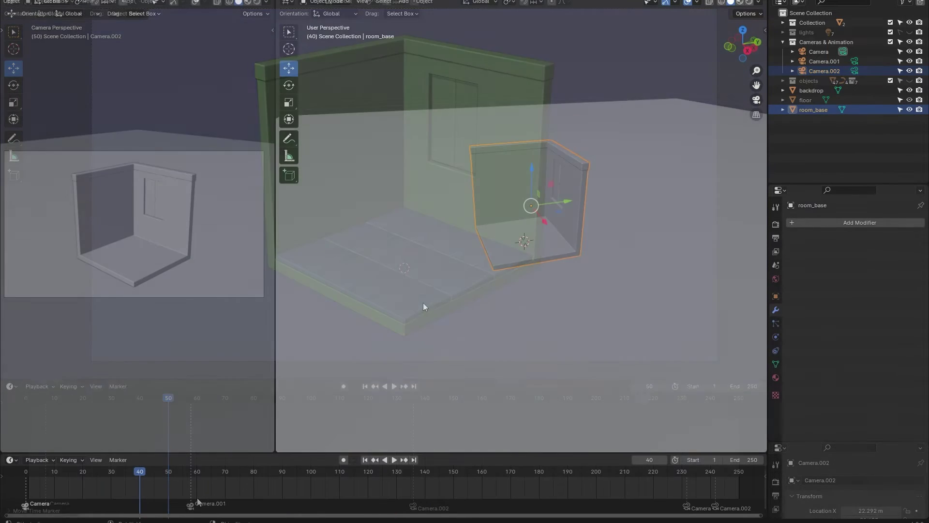
- Insert a Location, Rotation & Scale keyframe for room_base at frame 40
scroll(478, 285, up, 6)
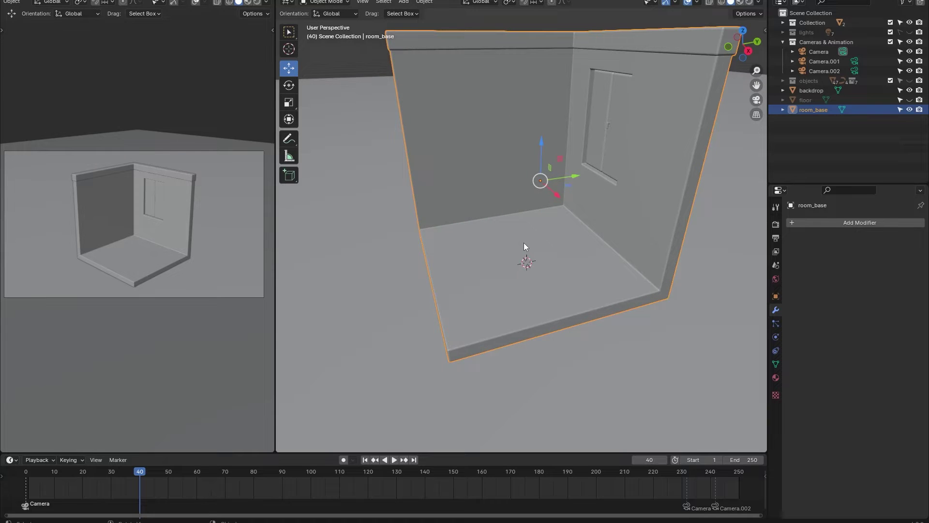
key(i)
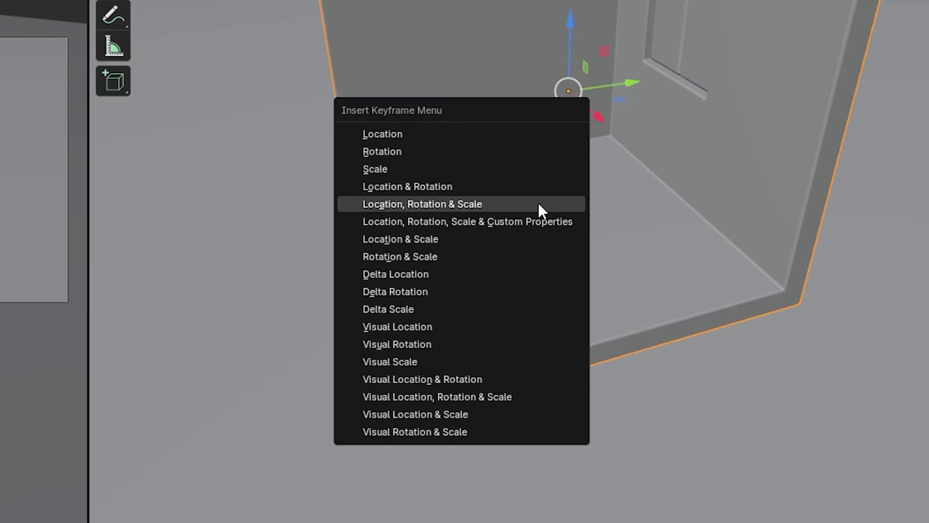
click(538, 204)
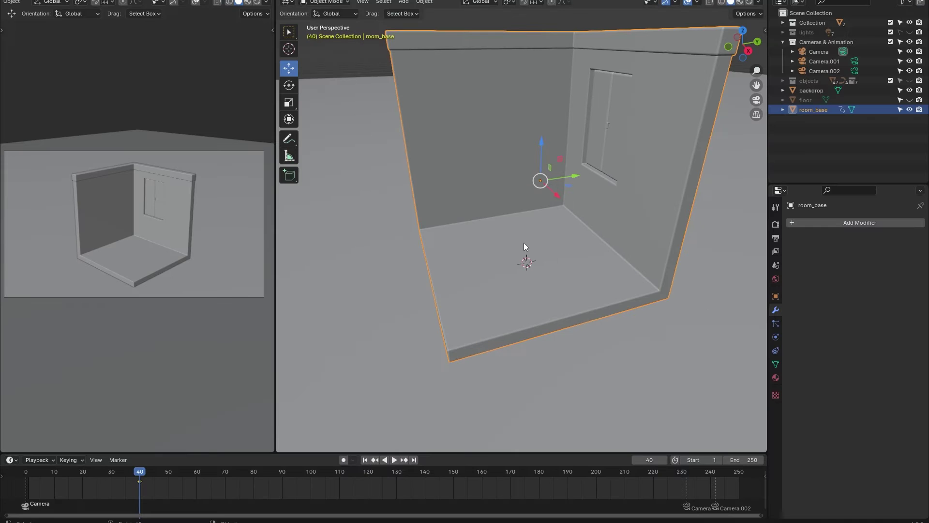
- Go to frame 0 and rotate room_base about -578° around the global Z axis
key(shift+Left)
key(space)
key(Escape)
key(r)
key(z)
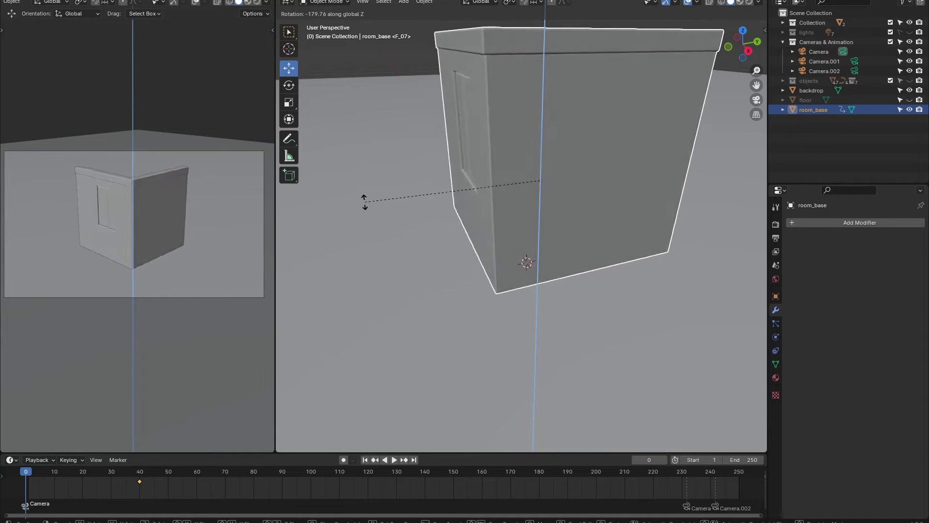
click(672, 136)
- Scale room_base to 0 at frame 0, insert a Location, Rotation & Scale keyframe and play the animation
key(s)
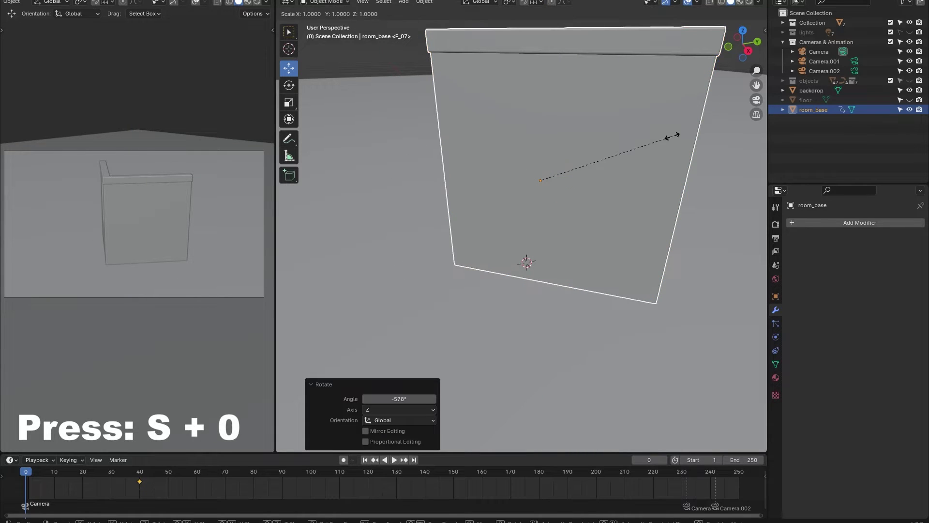
key(0)
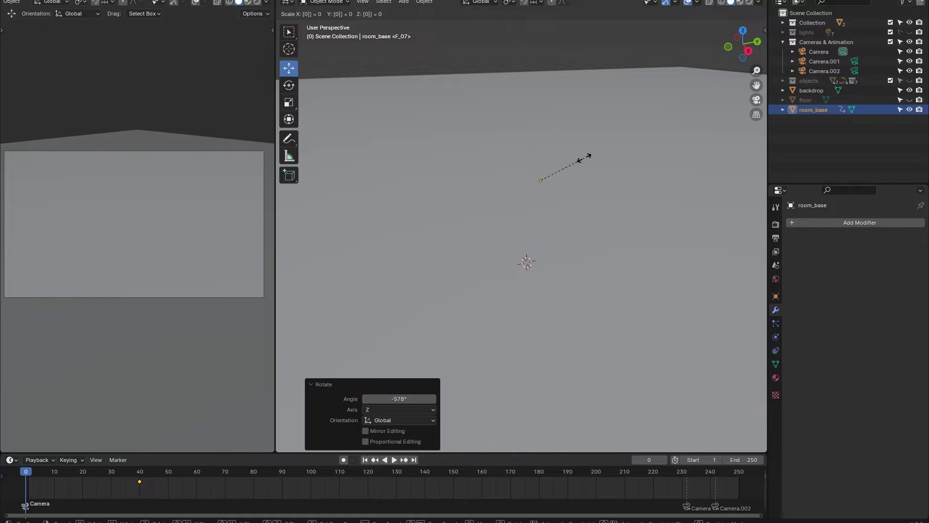
key(Return)
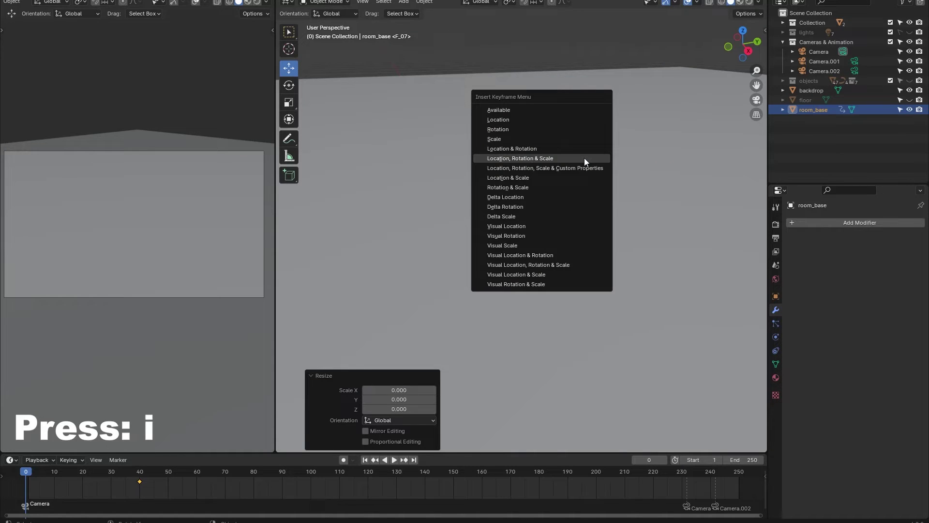
click(584, 157)
key(space)
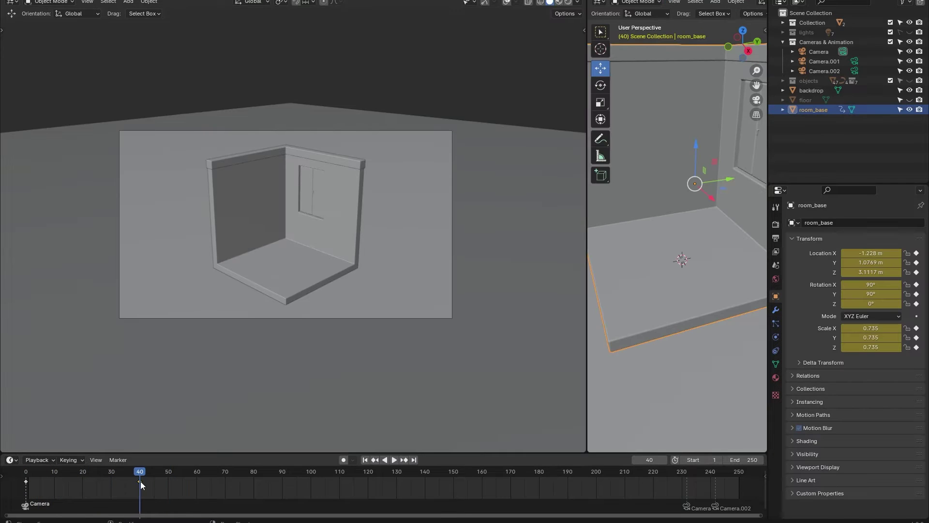
- Move room_base's frame 40 keyframe to about frame 45 and rotate the room about 38° around Z at frame 40
drag(140, 481, 156, 483)
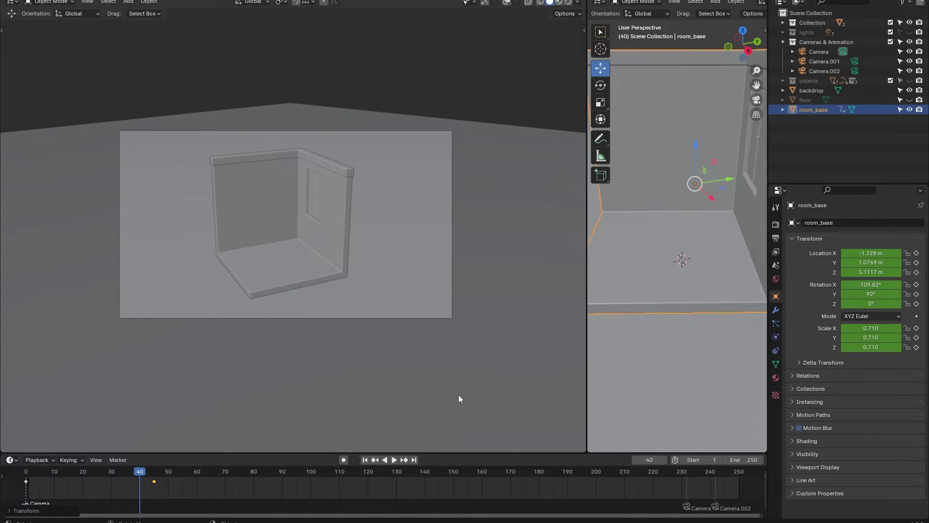
scroll(612, 348, down, 2)
key(r)
key(z)
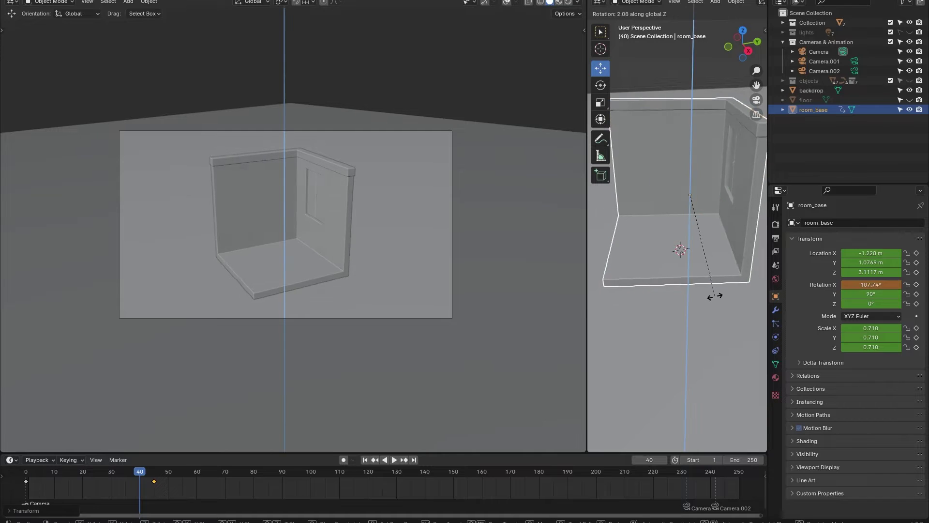
click(737, 271)
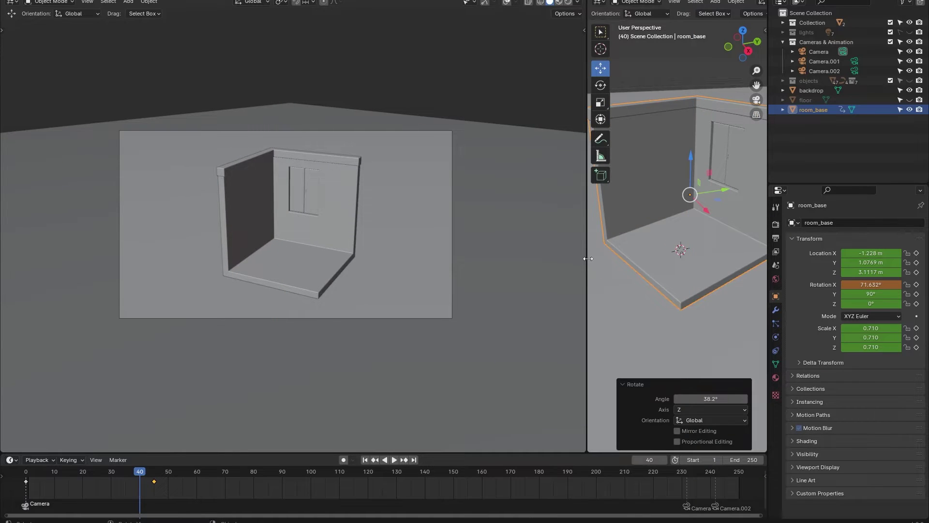
- Scale room_base up by about 1.087, insert a keyframe for it at frame 40 and preview the entrance
key(s)
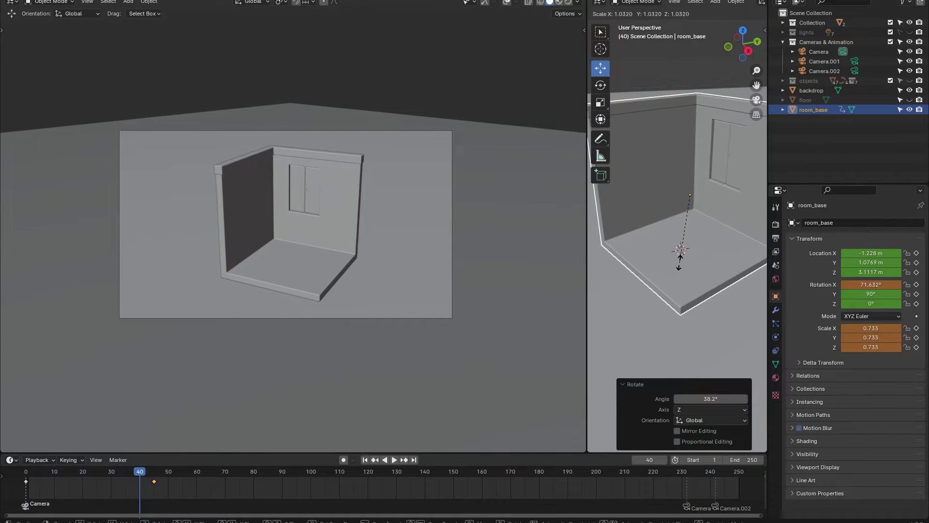
click(678, 268)
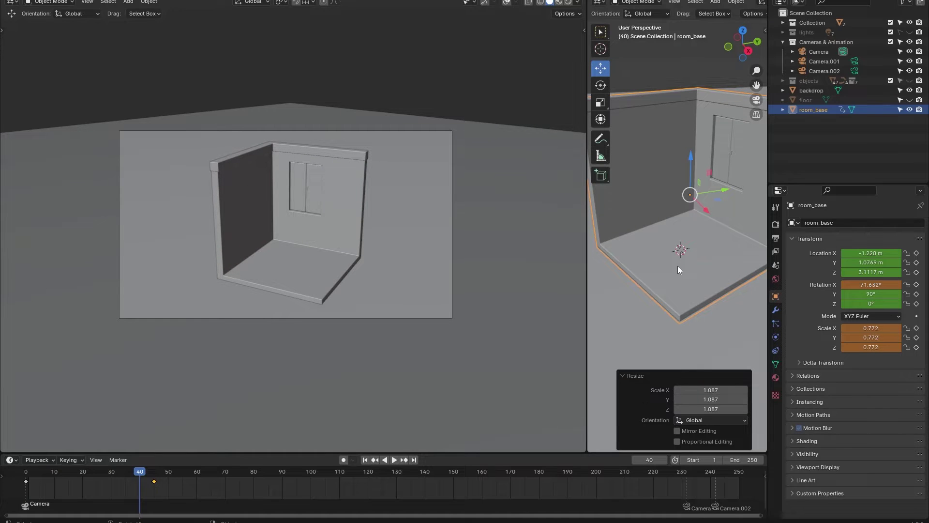
key(i)
click(678, 267)
drag(156, 484, 37, 472)
key(space)
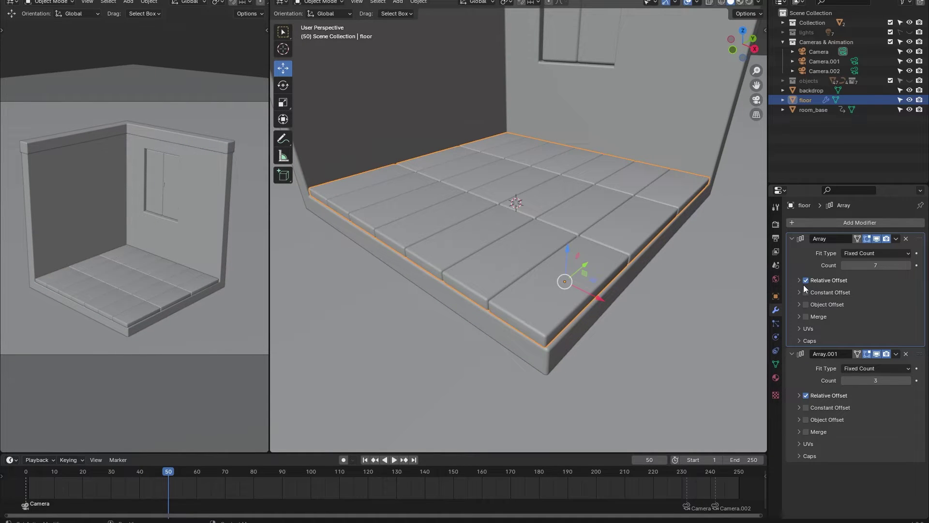
- Set the Count of the floor's first Array modifier to 1 and keyframe it at frame 51
click(900, 266)
text(1)
key(Return)
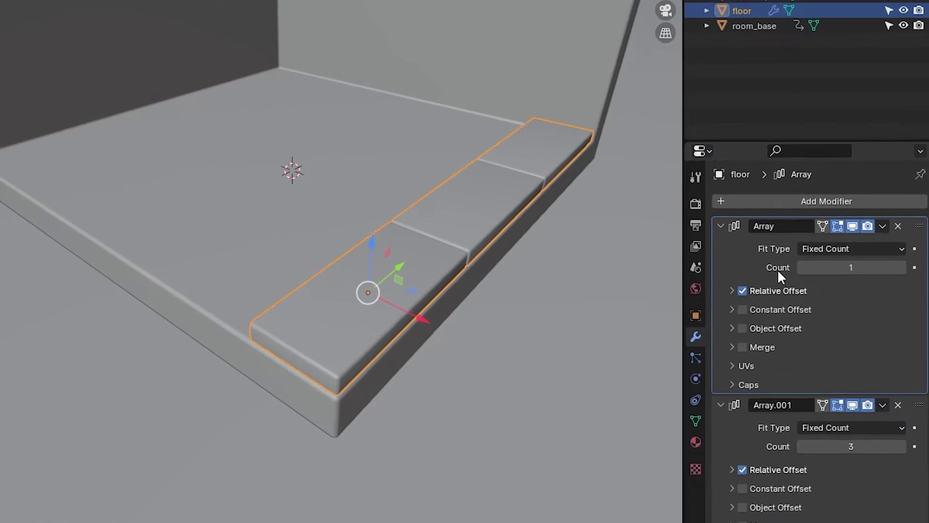
click(914, 268)
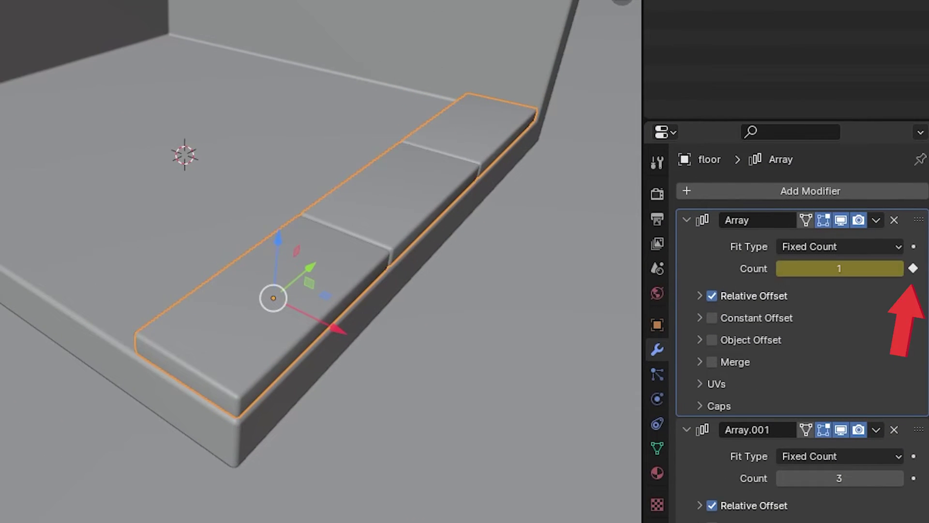
- Set the Count of the floor's Array.001 modifier to 1 and keyframe it at frame 51
click(900, 479)
text(1)
key(Return)
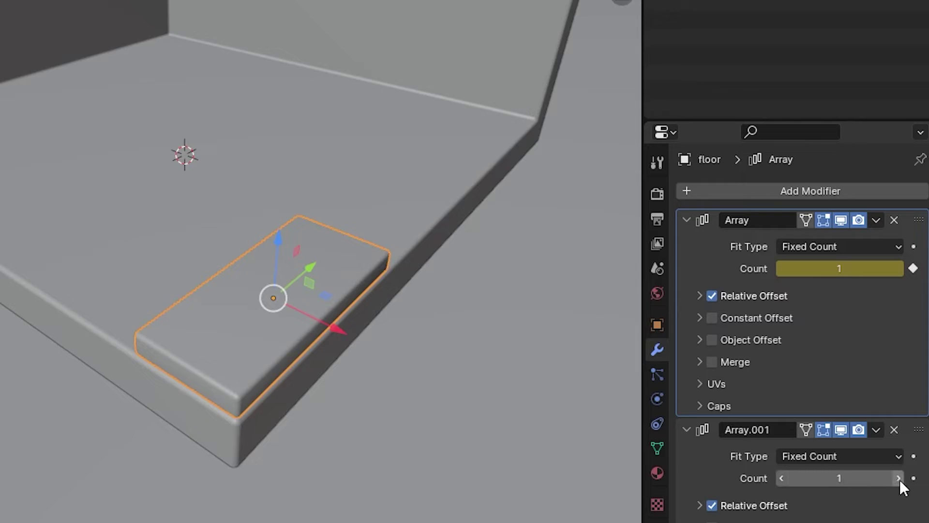
click(914, 456)
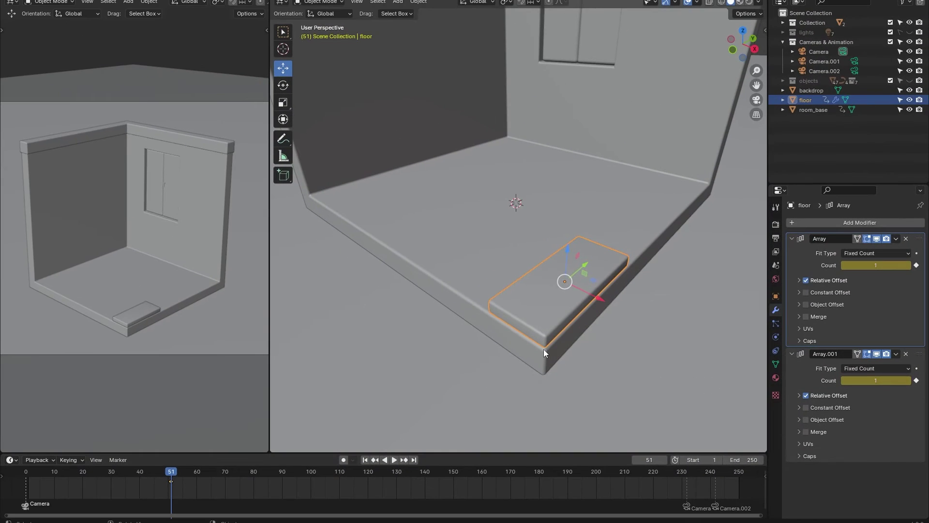
- Advance to frame 71, set the floor's first Array Count to 7 and keyframe it
key(space)
key(space)
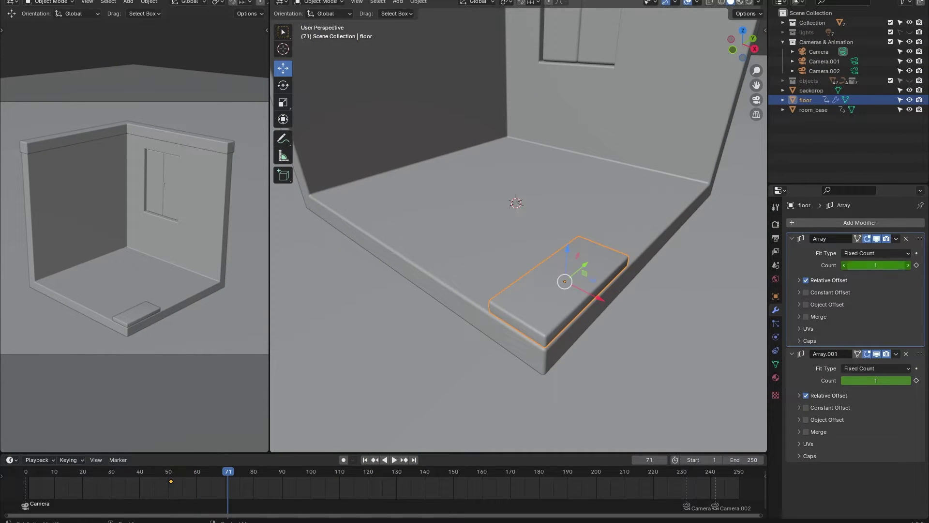
click(907, 265)
click(907, 265)
click(907, 265)
click(907, 265)
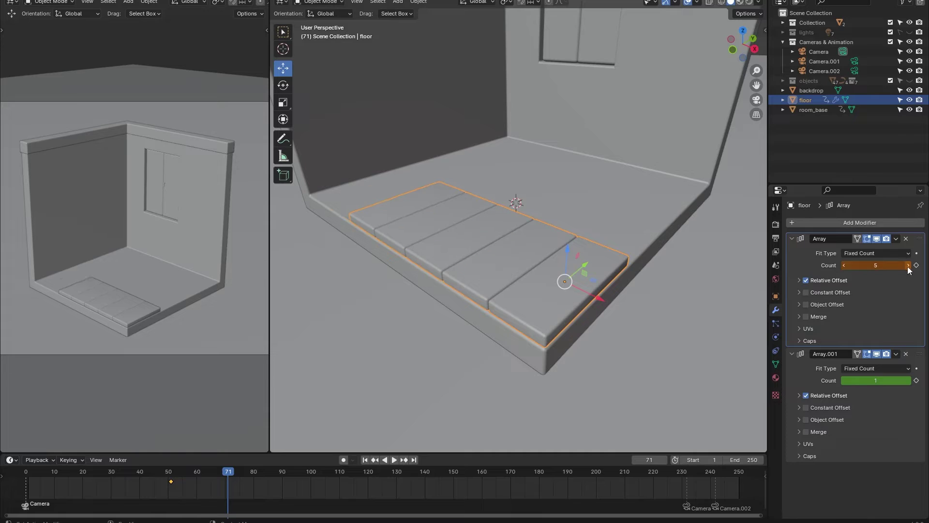
click(907, 266)
click(908, 265)
click(917, 265)
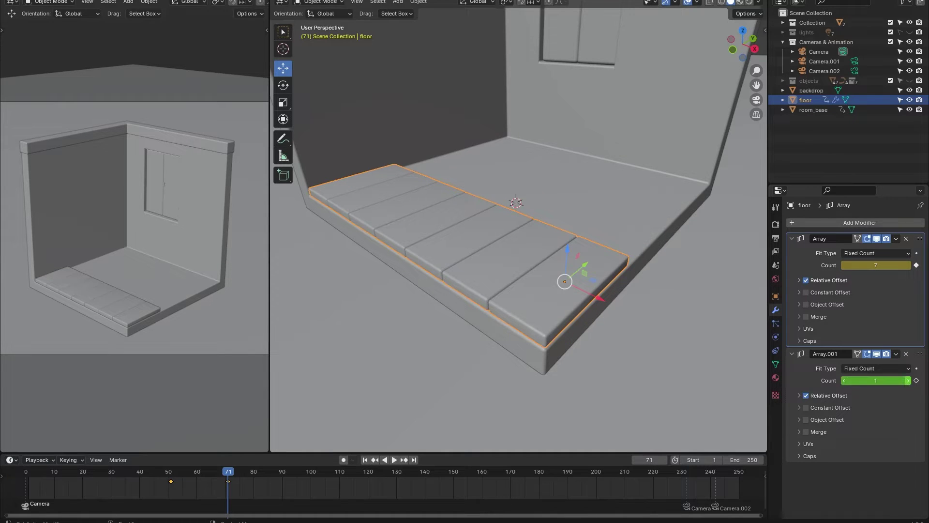
- Set the Array.001 Count to 3 with a keyframe at frame 71 and preview the floor tiles appearing
click(908, 381)
click(908, 381)
click(163, 475)
key(space)
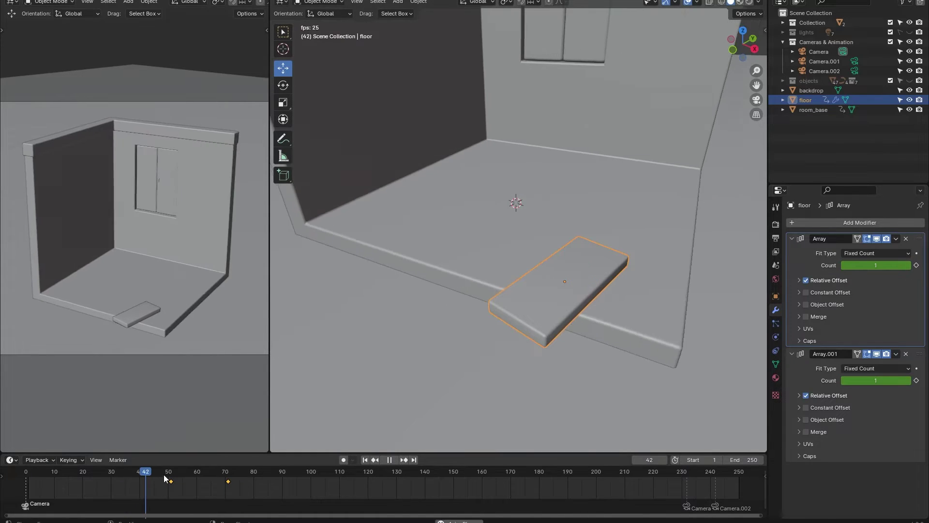
key(space)
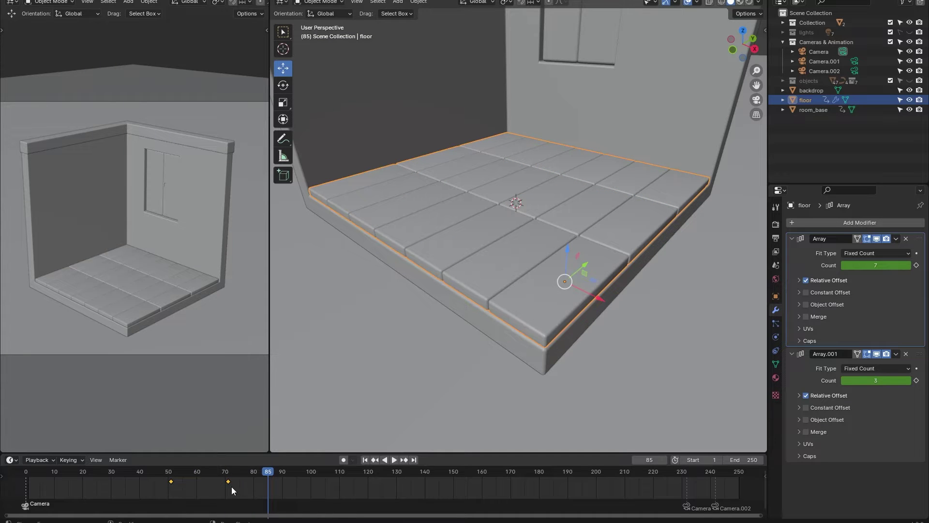
- Clear the keyframes on the floor's Array.001 Count, set it to 1 and preview the tile animation
drag(228, 475, 187, 475)
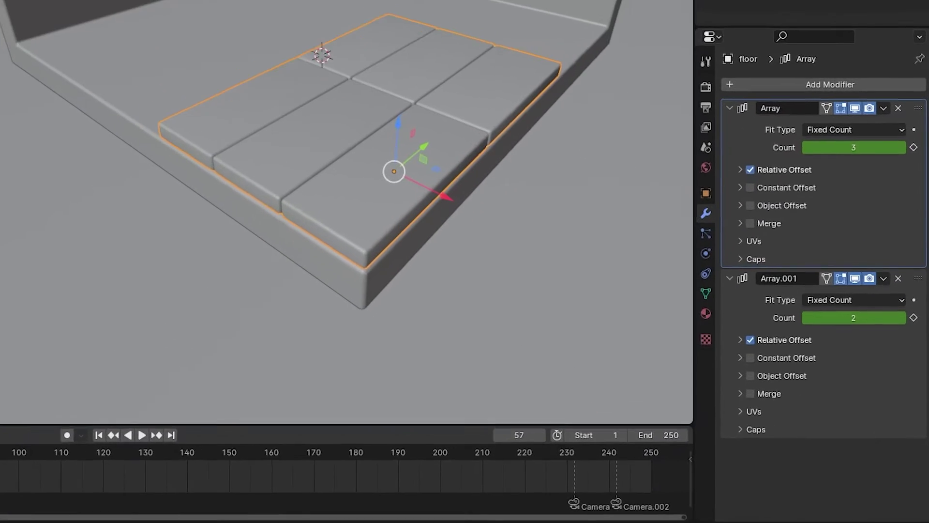
right_click(862, 318)
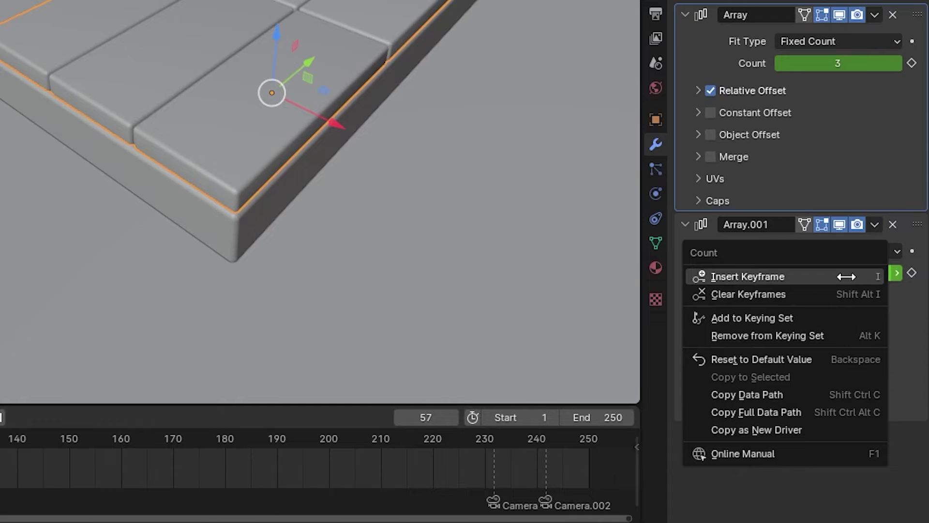
click(856, 333)
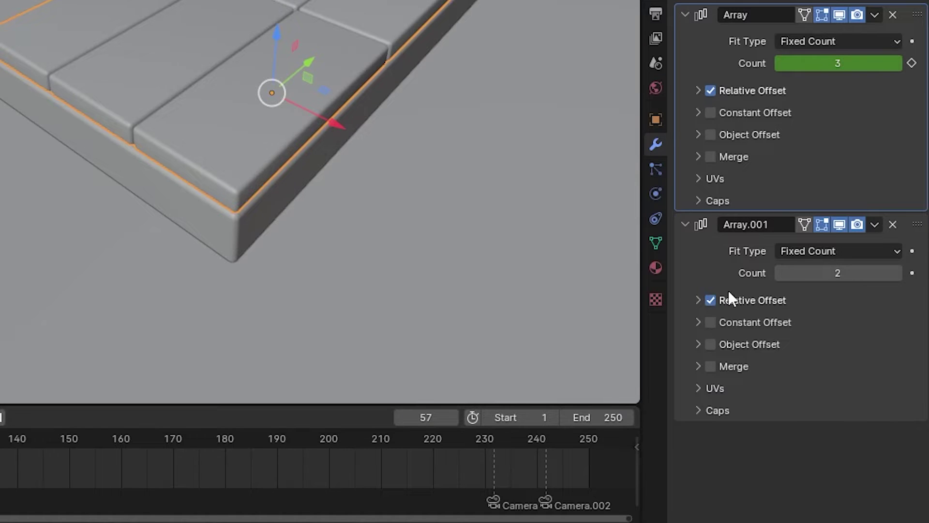
click(781, 273)
key(space)
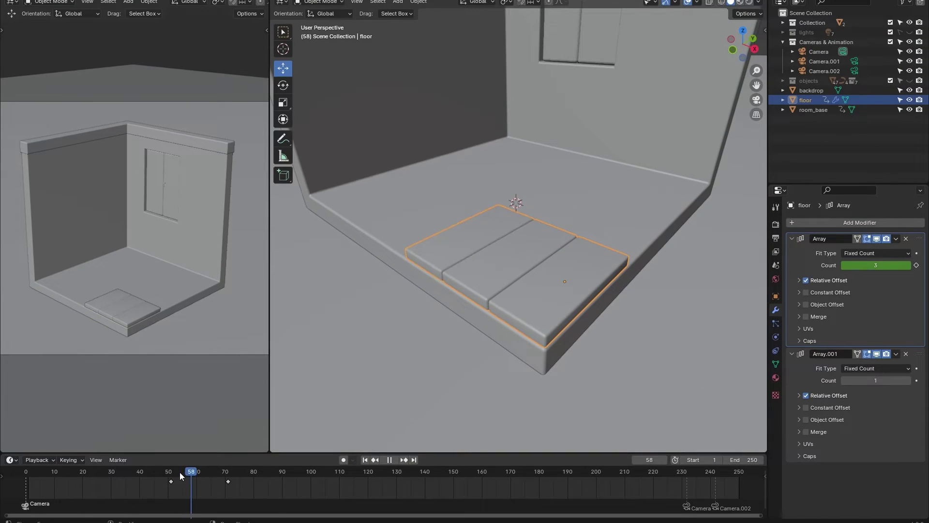
click(144, 472)
key(space)
- Return to frame 51 and insert a Location, Rotation & Scale keyframe for the floor at its full size
click(220, 493)
scroll(431, 312, down, 3)
key(Down)
key(Down)
key(Down)
key(Down)
key(s)
key(Return)
key(i)
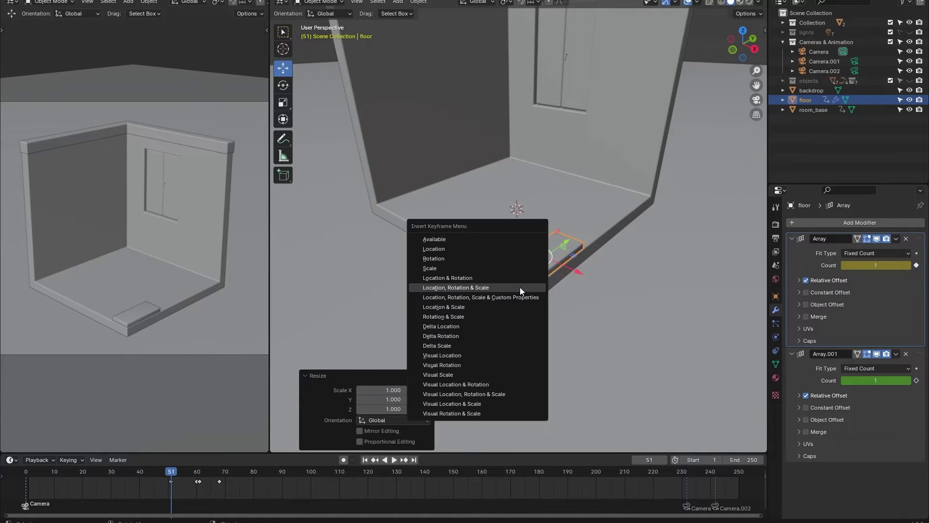
click(520, 267)
- Scale the floor to 0 at frame 50, insert a keyframe there and play the animation
key(Left)
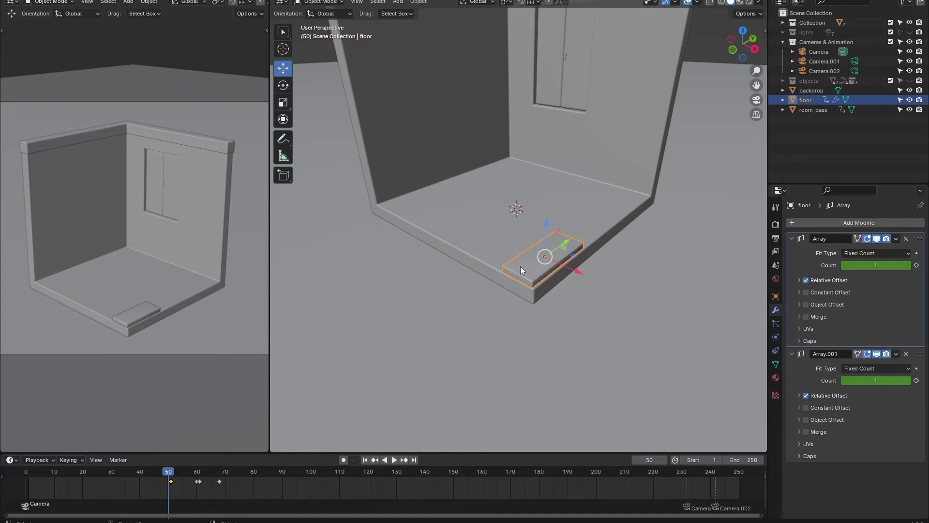
key(s)
key(0)
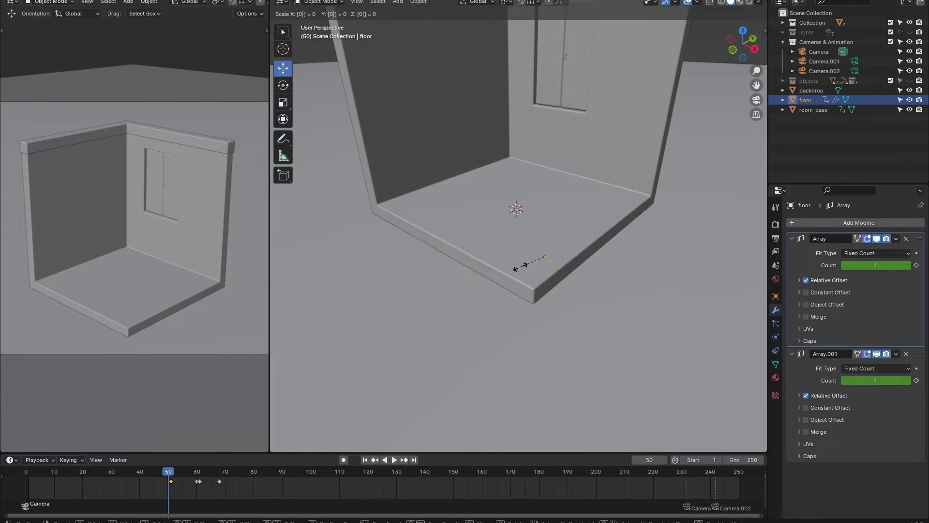
key(Return)
key(i)
click(521, 267)
key(space)
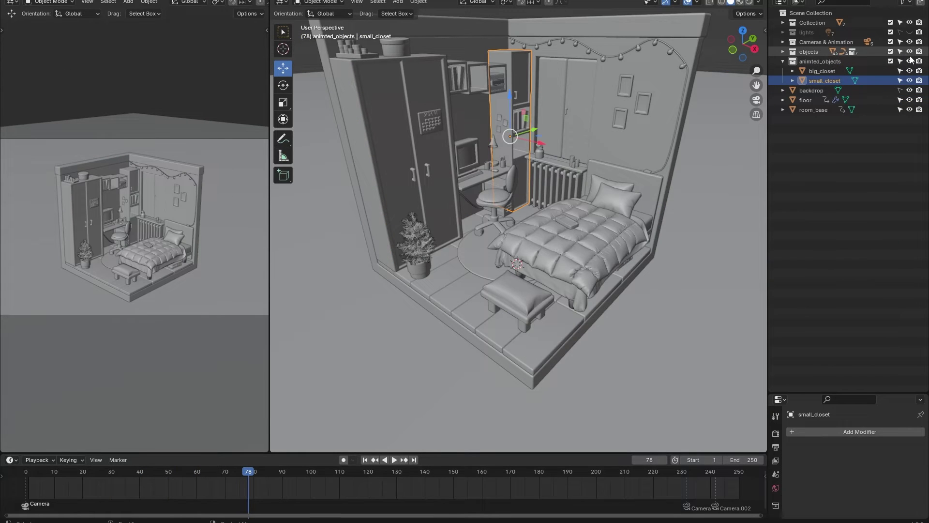
- Hide the objects collection in the viewport and select big_closet
click(910, 51)
middle_drag(503, 189, 483, 162)
click(432, 182)
middle_drag(432, 182, 518, 205)
scroll(510, 203, up, 3)
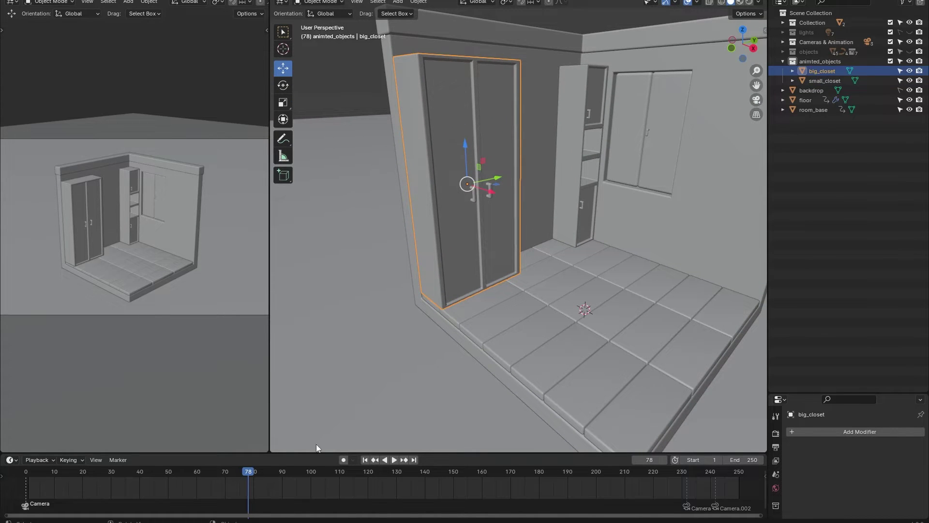
- Go to frame 71 and insert a Location, Rotation & Scale keyframe for big_closet
drag(258, 472, 199, 475)
key(Right)
key(Right)
key(Right)
key(Right)
key(Right)
key(Right)
key(Right)
key(Right)
key(Right)
key(Right)
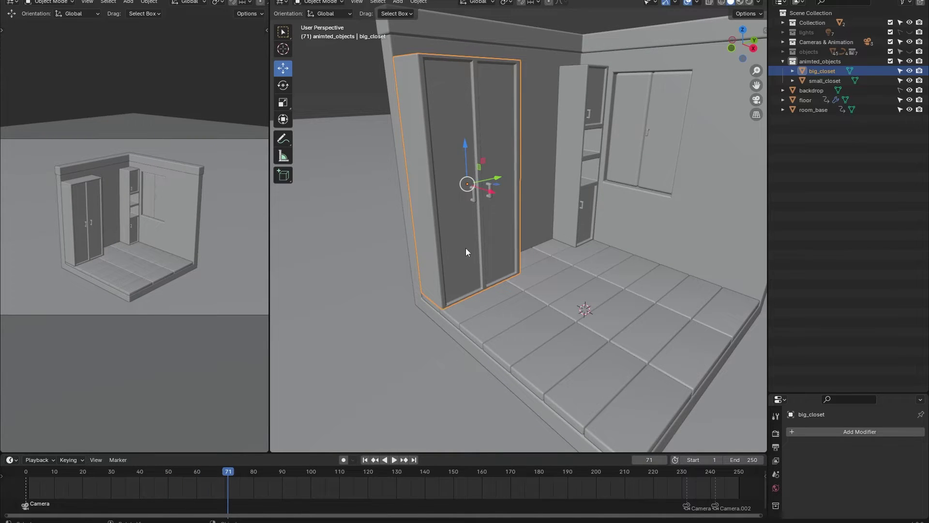
key(i)
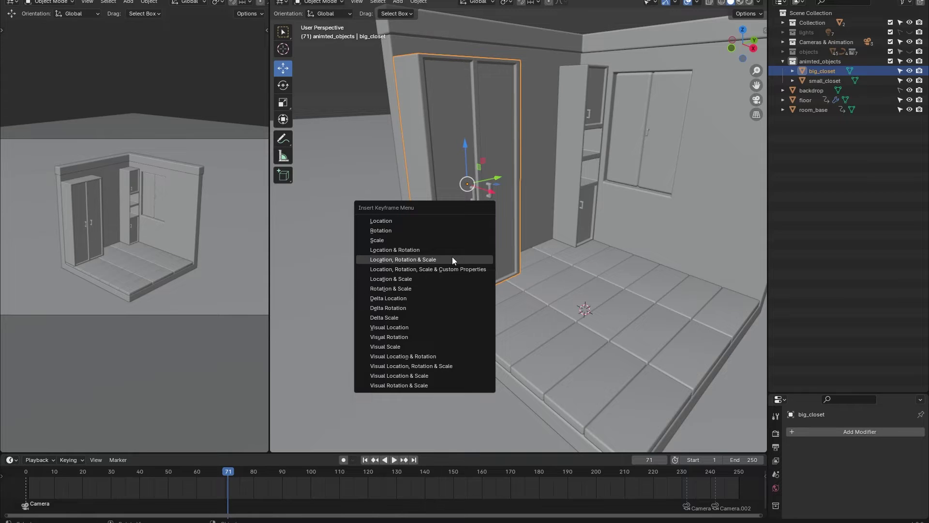
click(453, 259)
- Go to frame 57 and move big_closet about 2 m along the X axis, out from the wall
drag(234, 464, 188, 475)
scroll(484, 218, down, 5)
drag(520, 218, 548, 229)
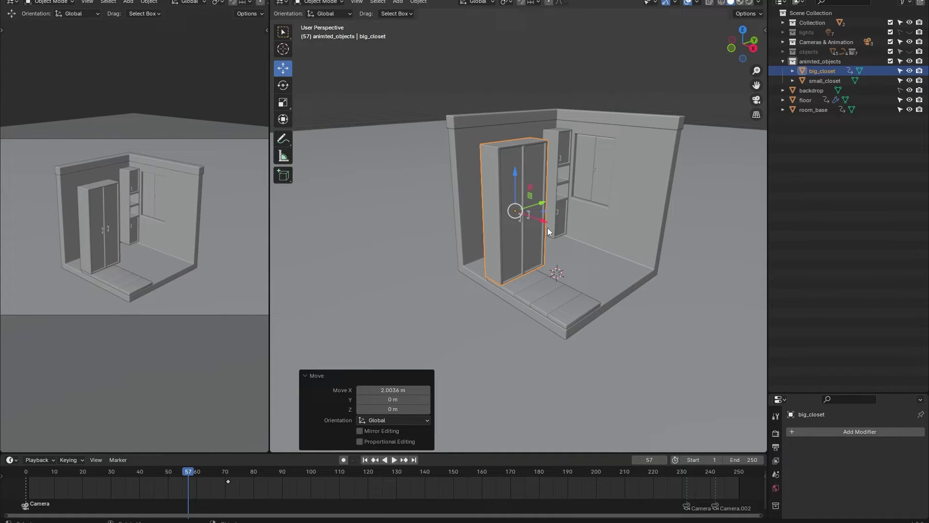
- Scale big_closet to 0, insert a keyframe for it at frame 57 and preview its entrance
text(s0)
key(Return)
key(i)
click(637, 225)
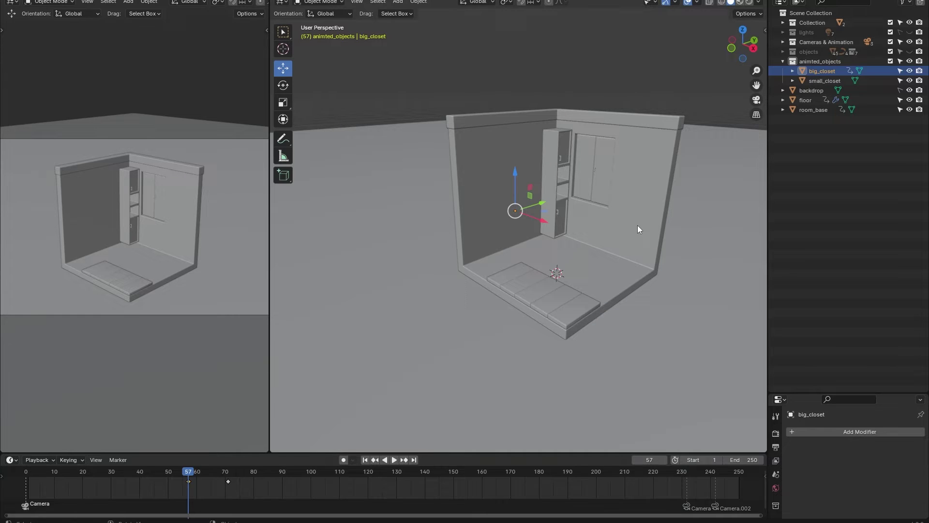
key(i)
click(634, 231)
key(space)
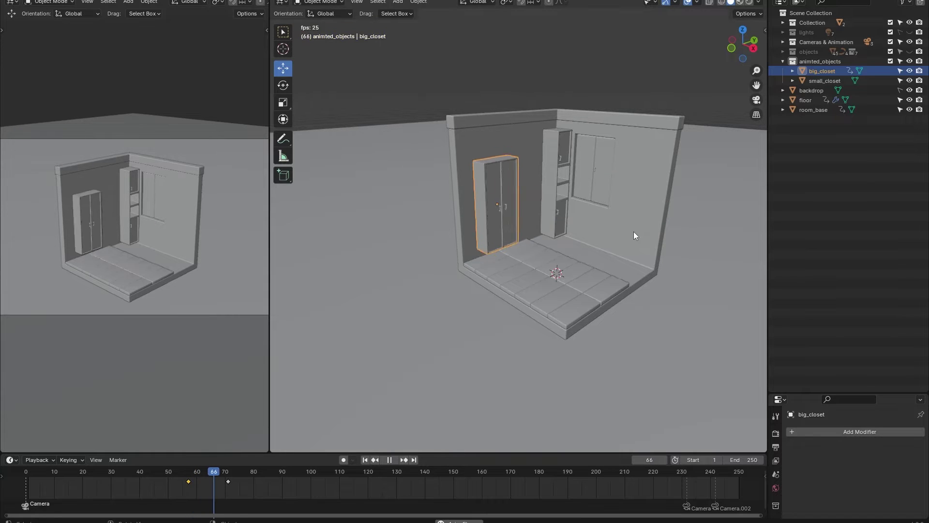
key(space)
drag(228, 471, 192, 476)
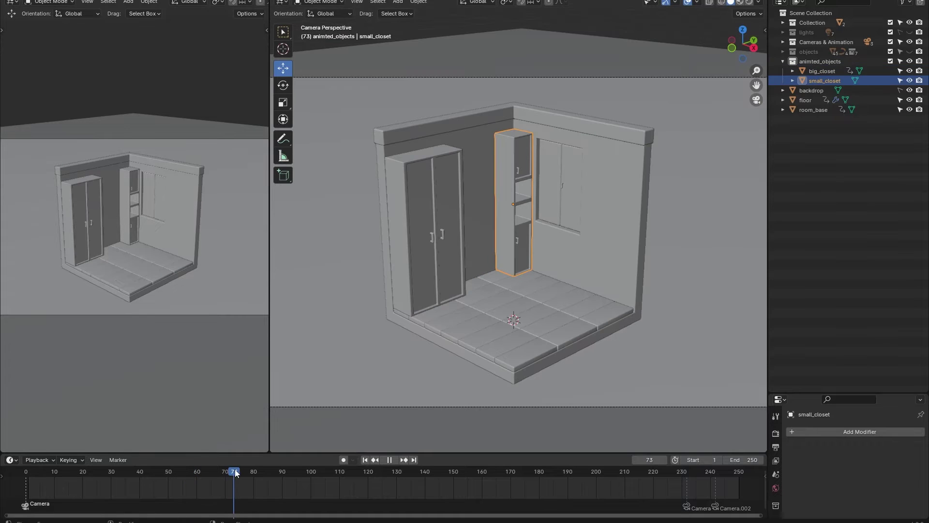
- Insert a Location, Rotation & Scale keyframe for small_closet at frame 75
key(space)
key(i)
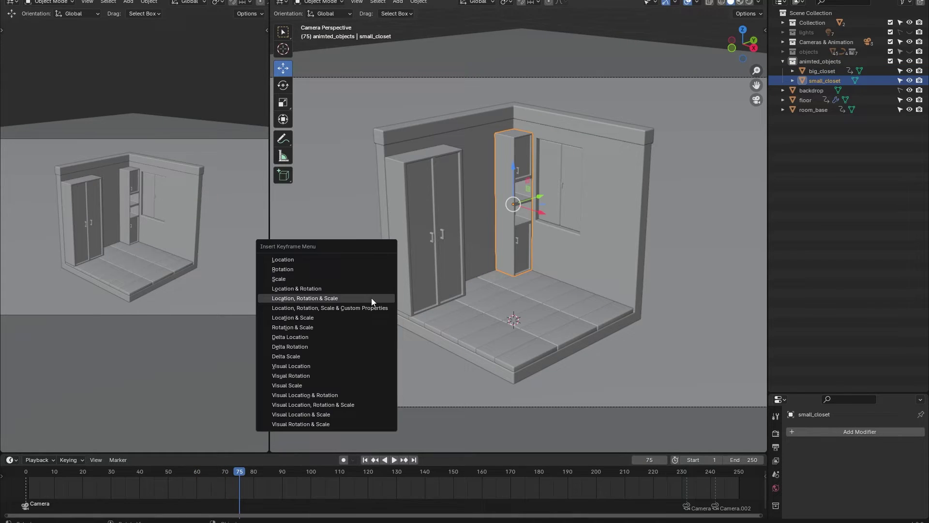
click(371, 298)
- Go to frame 61, move small_closet out from the wall along the X axis and scale it to 0
drag(236, 473, 199, 471)
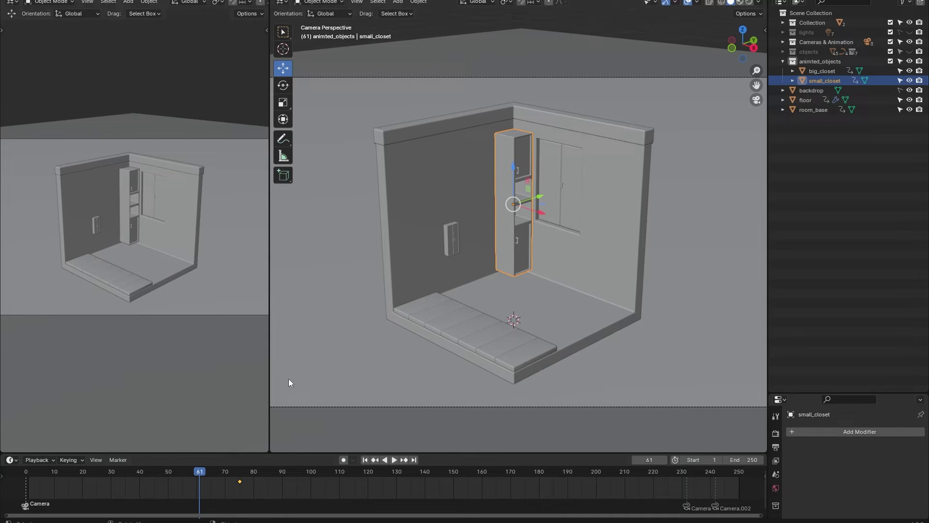
drag(530, 208, 559, 215)
key(s)
key(0)
key(Return)
- Insert a Location, Rotation & Scale keyframe for small_closet at frame 61 and preview its entrance
key(i)
click(559, 215)
key(space)
click(102, 477)
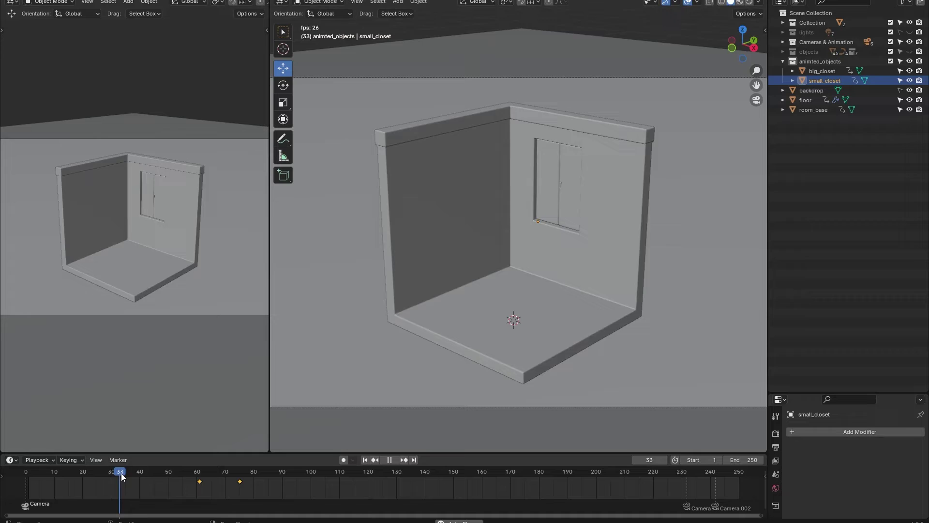
key(space)
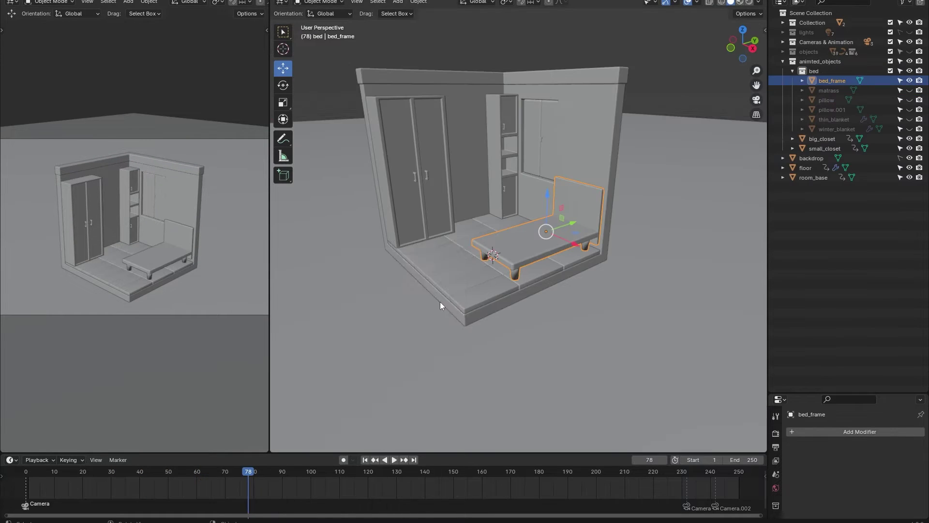
- Keyframe bed_frame's location, rotation and scale at frame 78, and at frame 65 move it out of the room along the Y axis
key(i)
click(440, 301)
drag(242, 471, 211, 474)
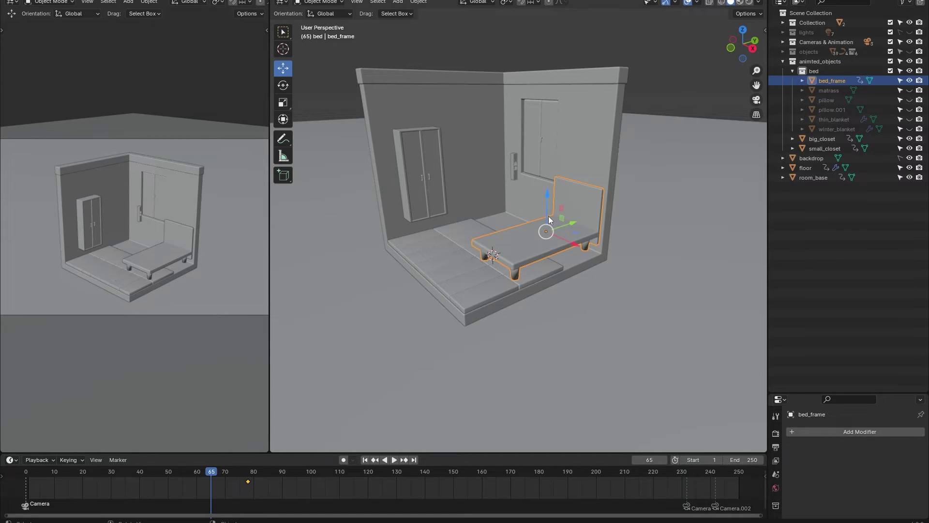
drag(571, 226, 367, 286)
- Scale bed_frame to 0, insert a Location, Rotation & Scale keyframe for it at frame 65 and preview its entrance
text(s0)
key(Return)
key(i)
click(614, 231)
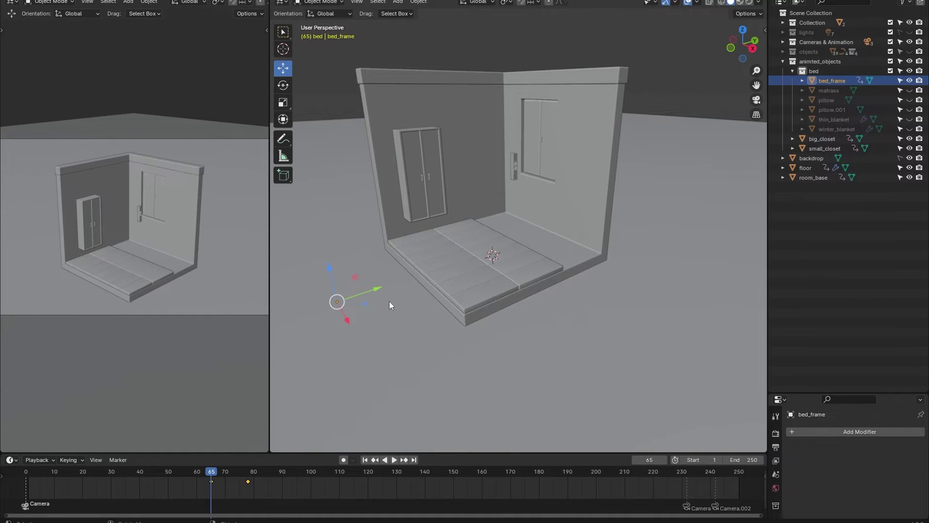
click(116, 467)
key(space)
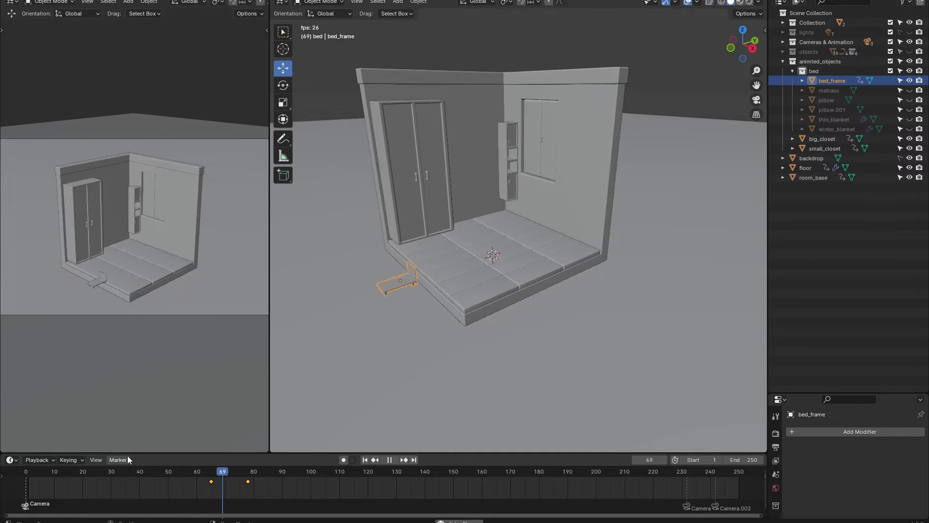
key(space)
- Lengthen bed_frame's entrance by shifting its keyframes to about frames 58 and 79, and replay it
drag(247, 482, 269, 482)
shift+click(210, 482)
drag(210, 483, 190, 483)
click(186, 472)
key(space)
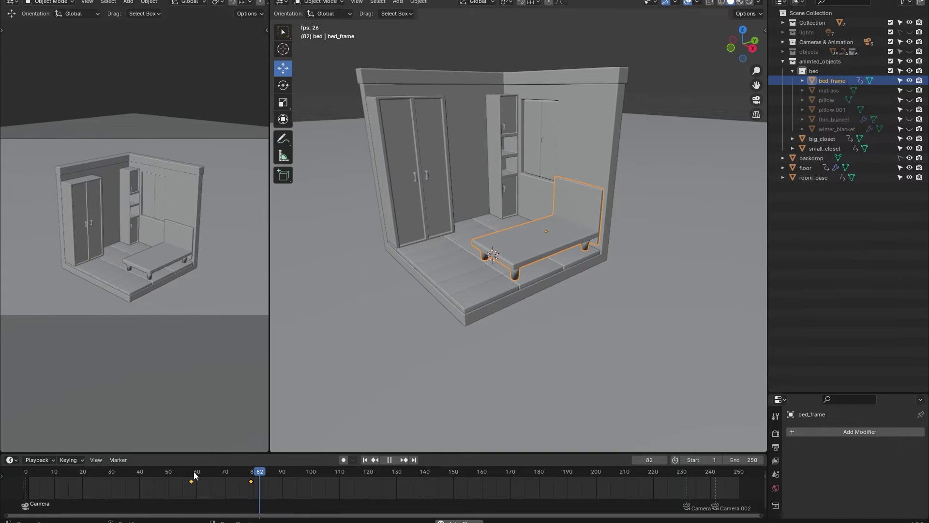
- Adjust bed_frame's position along the Y axis early in its entrance, insert a keyframe there and replay the animation
click(196, 473)
drag(380, 289, 390, 287)
drag(456, 262, 458, 261)
key(i)
click(458, 263)
key(space)
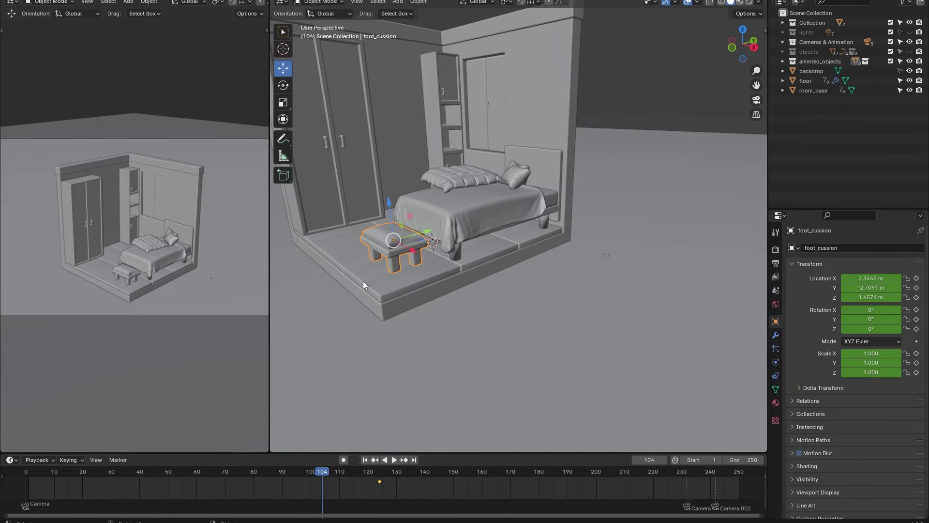
- At frame 104, move foot_cussion about -3.63 m along the Y axis and rotate it 368° around the X axis
drag(422, 239, 760, 282)
key(KP_Decimal)
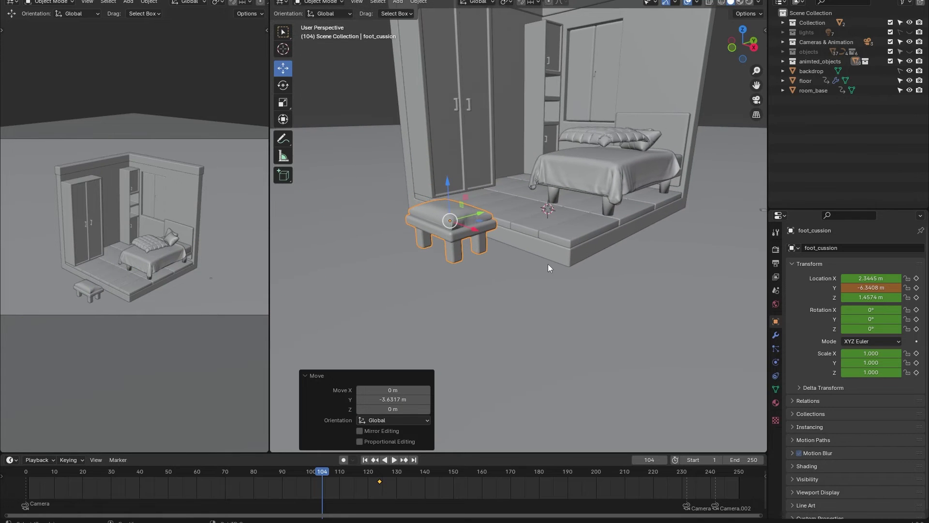
key(r)
text(368)
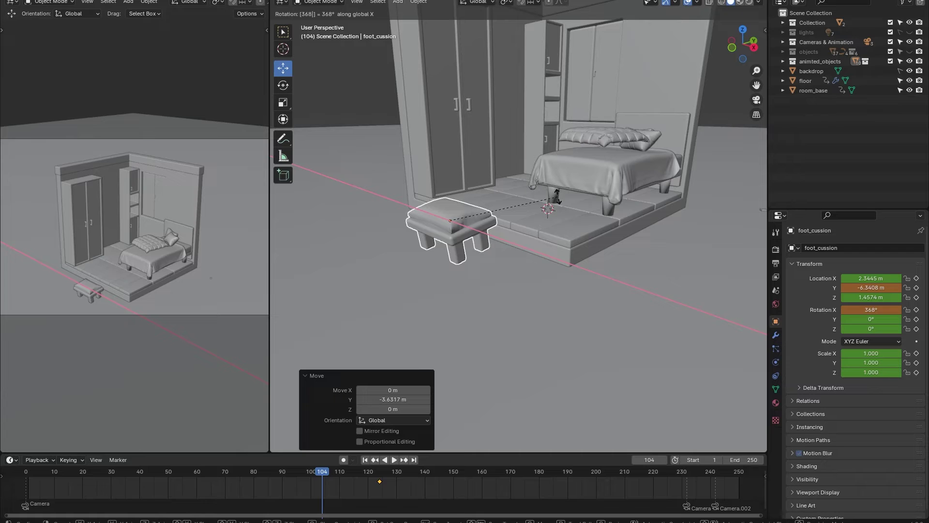
key(Return)
- Scale foot_cussion to 0 and insert a Location, Rotation & Scale keyframe for it at frame 104
key(i)
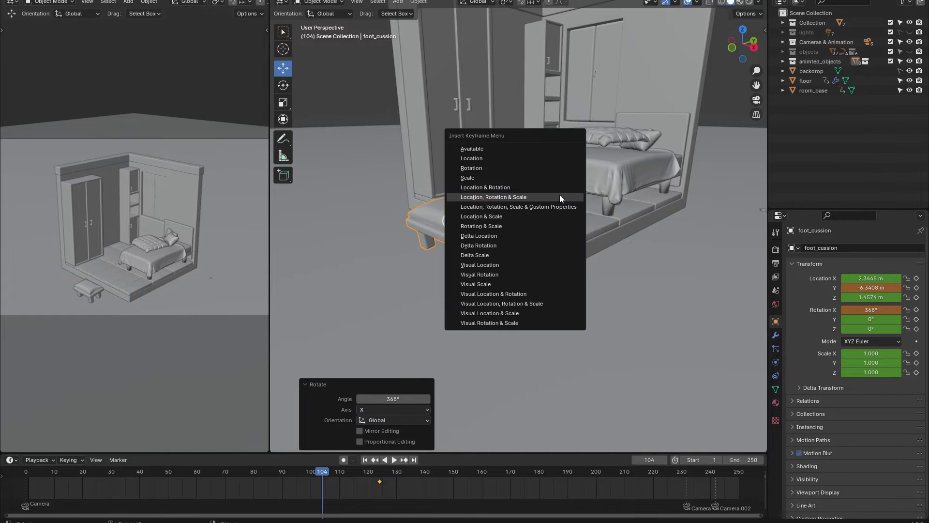
click(560, 195)
key(s)
key(0)
key(Return)
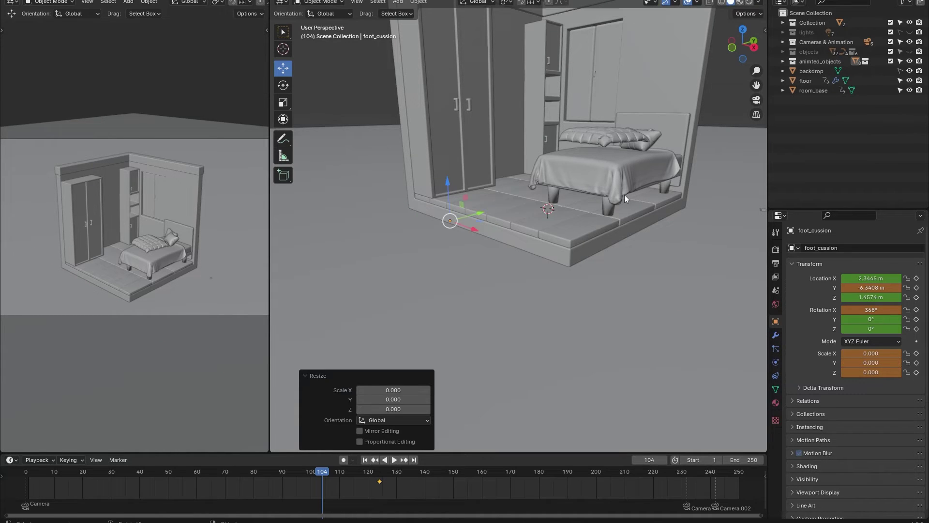
key(i)
click(624, 195)
- Play back the animation to check foot_cussion's entrance
key(space)
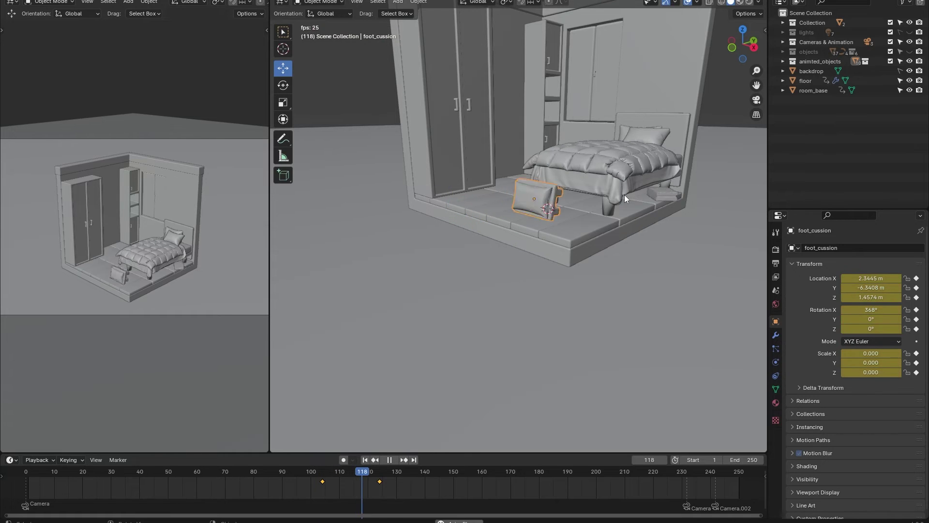
click(236, 471)
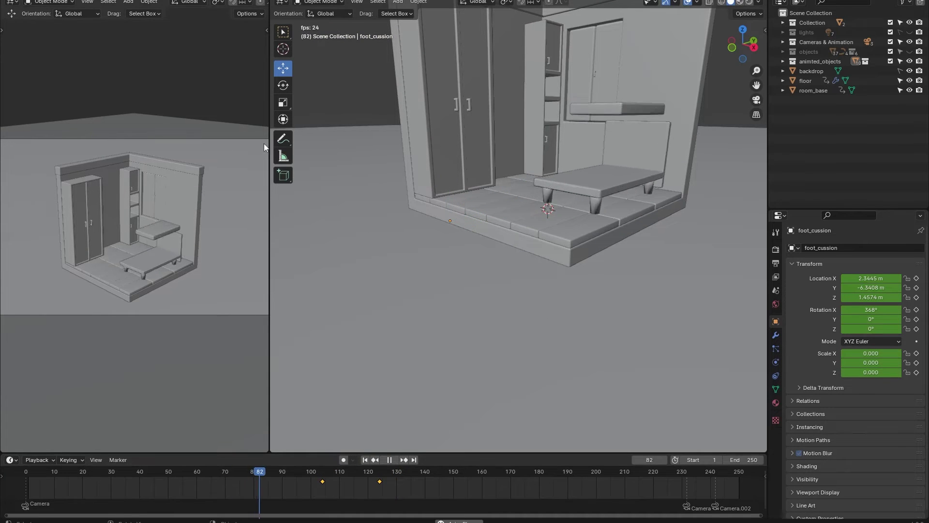
key(space)
- Go from frame 110 back to frame 97 with the shelf book Cube.014 selected
mouse_move(349, 477)
mouse_down()
mouse_move(317, 478)
mouse_move(346, 477)
mouse_up()
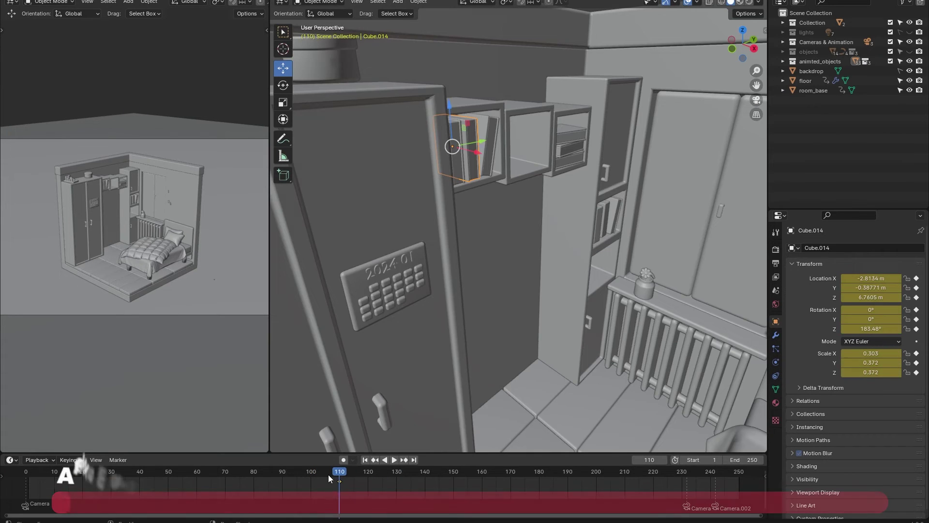
drag(329, 474, 303, 475)
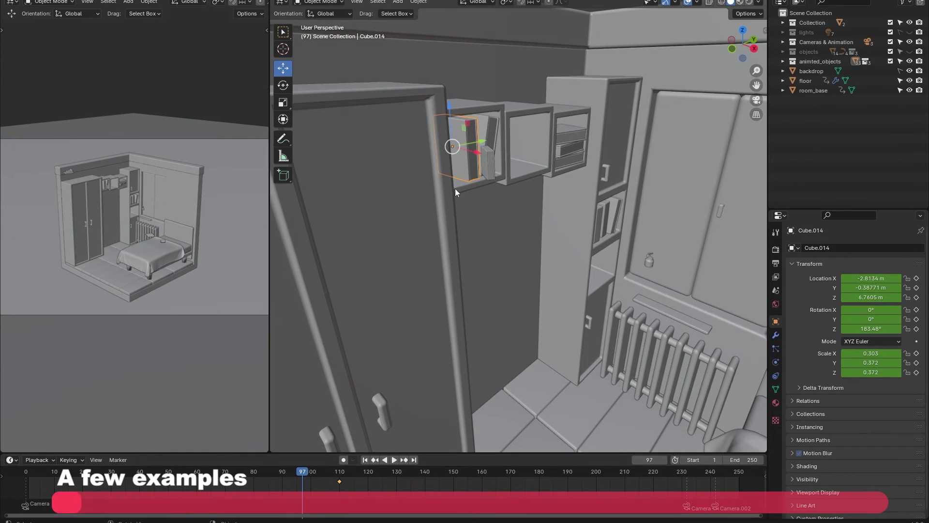
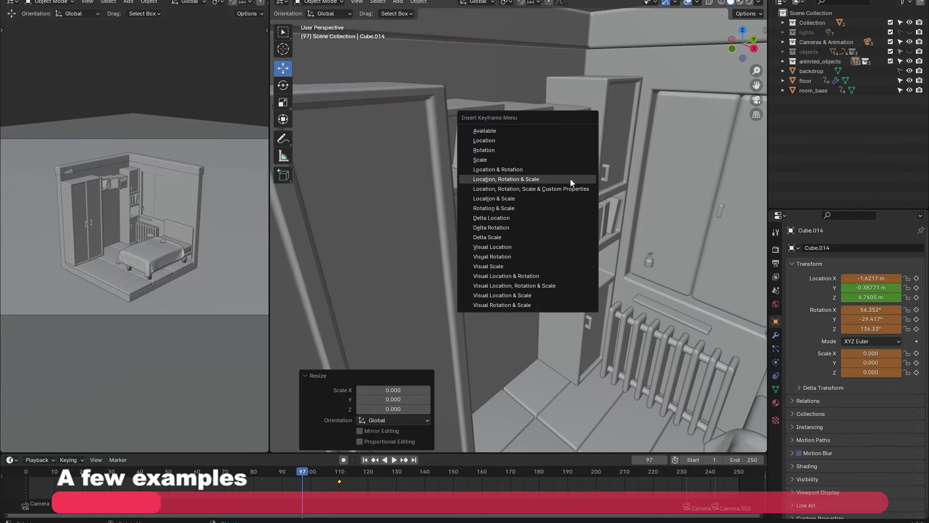
- At frame 102, move the book Cube.015 about 1.47 m along the X axis and spin it around the Z axis
key(shift+d)
key(x)
click(596, 225)
key(r)
key(z)
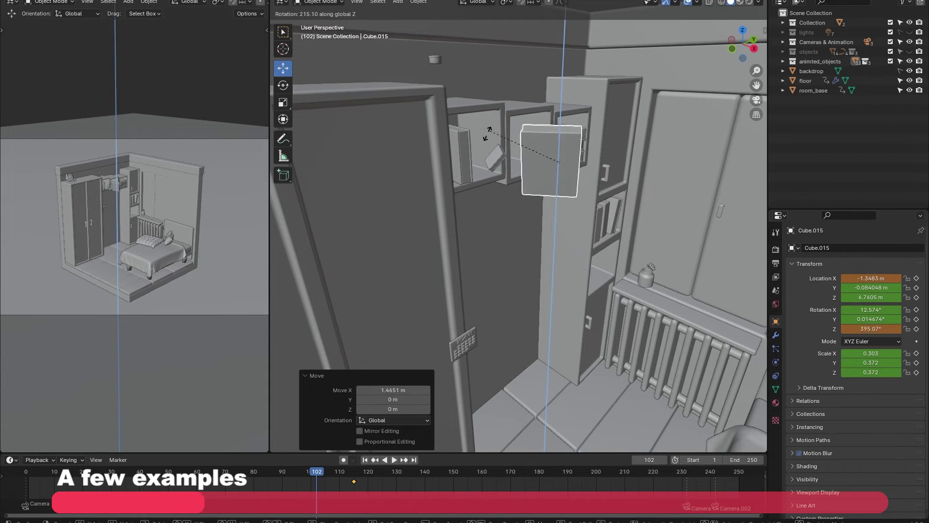
click(479, 215)
- Scale Cube.015 to 0, insert a Location, Rotation & Scale keyframe at frame 102 and preview its entrance
key(s)
key(0)
key(Return)
key(i)
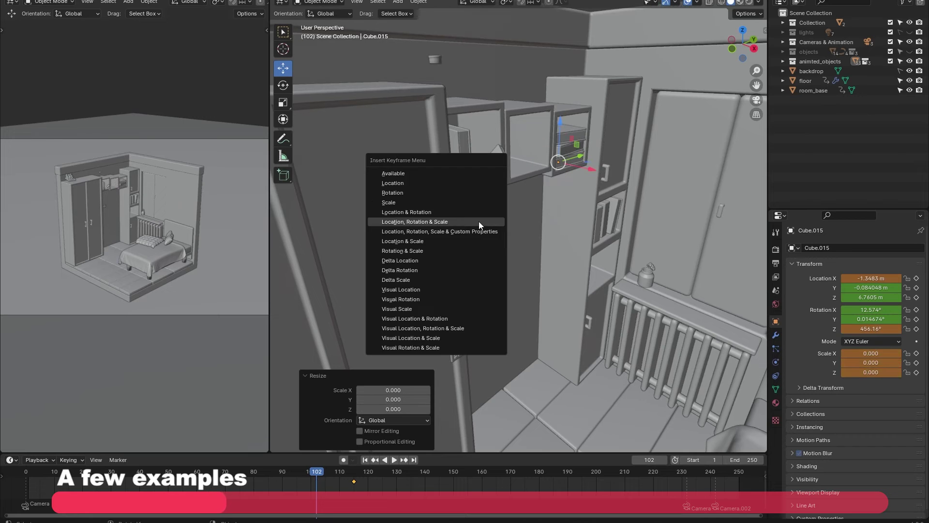
click(478, 222)
key(space)
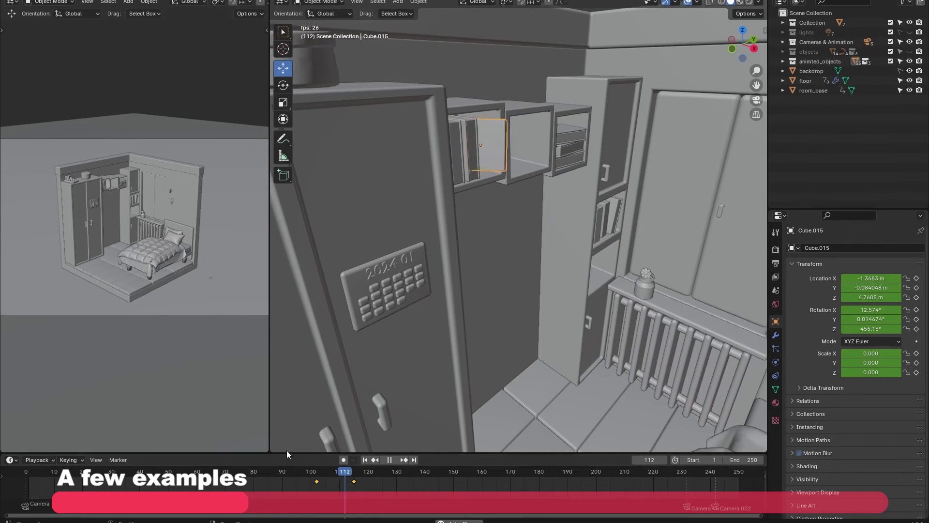
click(542, 189)
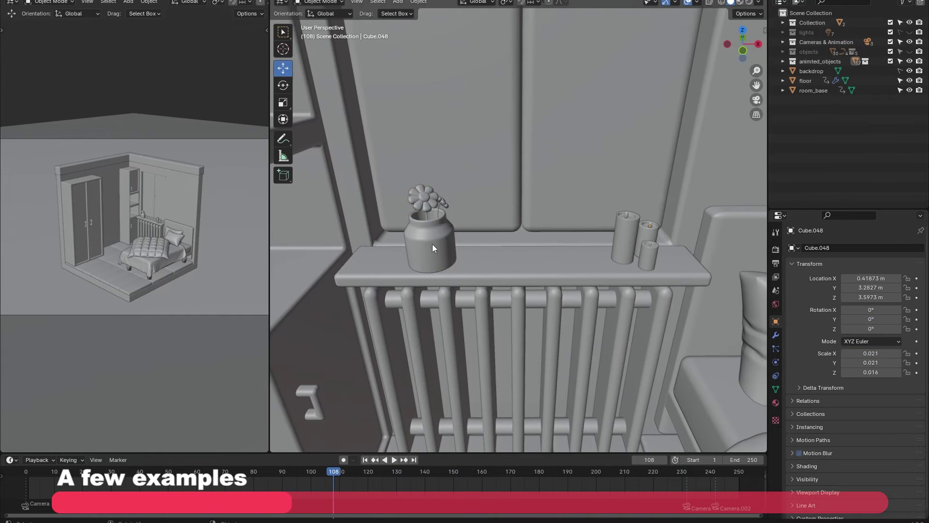
- Insert Location, Rotation & Scale keyframes at frame 108 for the flower pot and each of the three candles above the radiator
click(429, 237)
key(i)
click(487, 260)
click(611, 246)
key(i)
click(615, 244)
click(649, 230)
key(i)
click(648, 231)
click(650, 242)
key(i)
click(649, 244)
- At frame 88, raise flower_pot about 1.03 m along the Z axis and rotate it about 333° around Z
key(space)
click(276, 473)
click(426, 247)
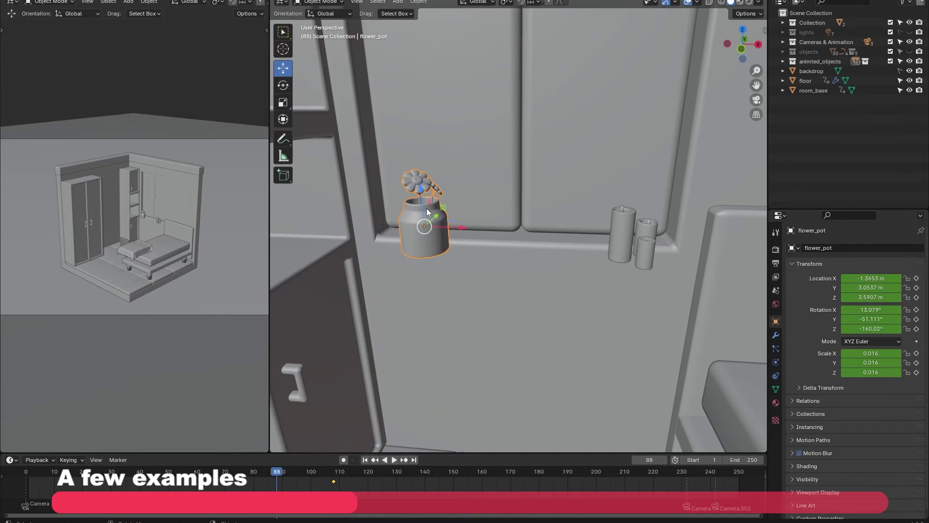
key(g)
key(z)
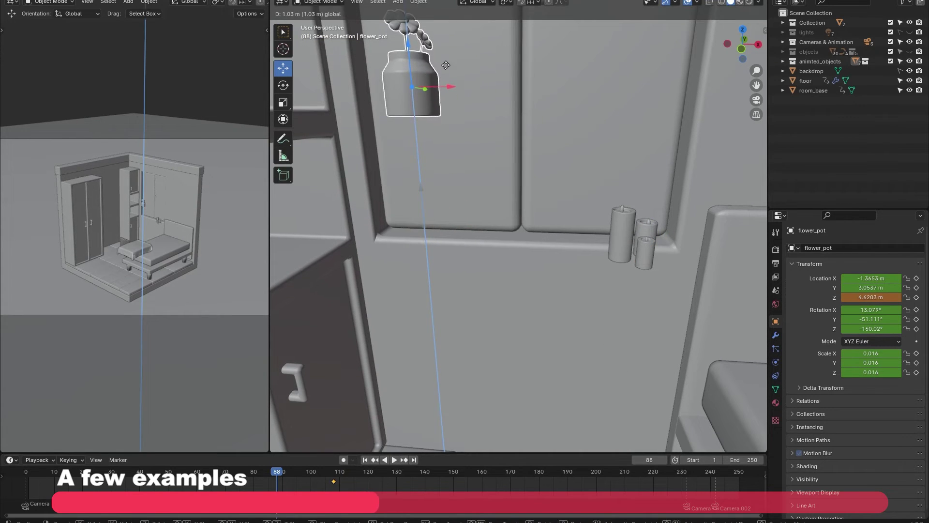
click(445, 80)
key(r)
key(z)
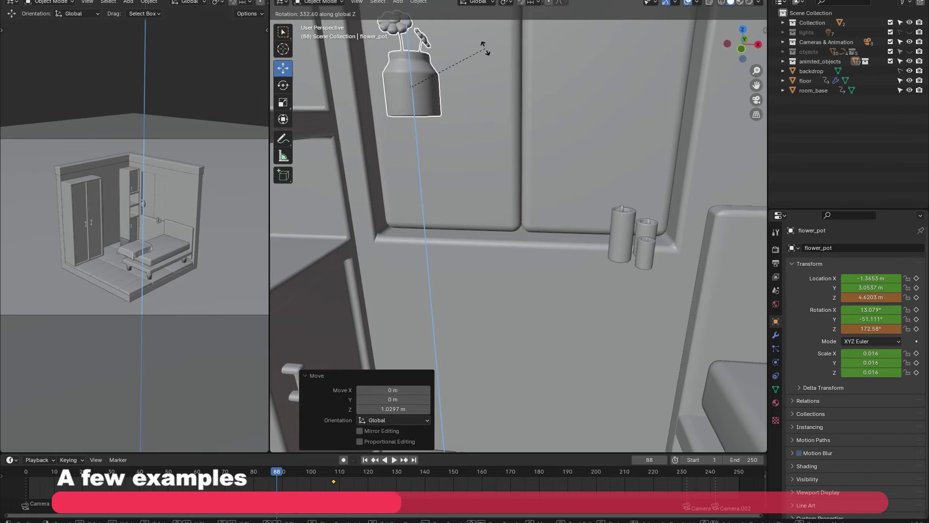
click(486, 50)
- Scale flower_pot to 0, insert a Location, Rotation & Scale keyframe at frame 88 and preview its entrance
text(s0)
key(Return)
key(i)
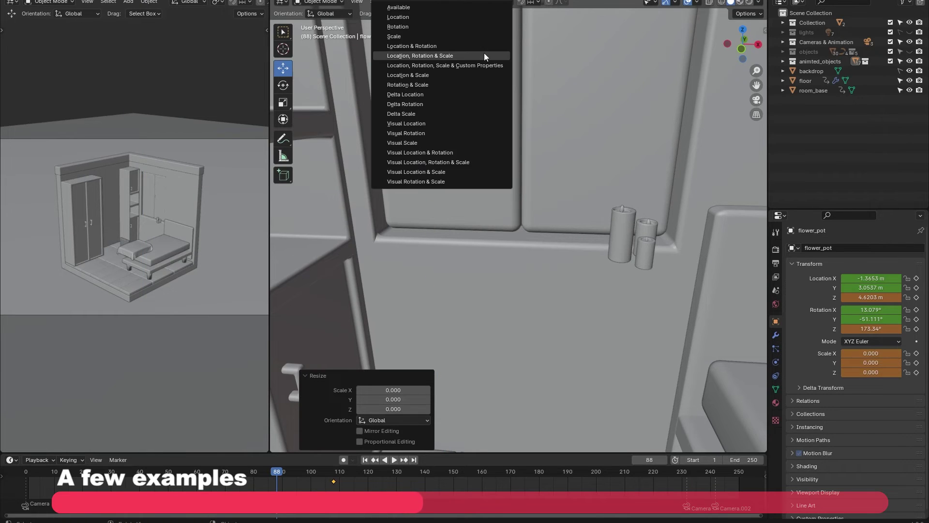
click(483, 54)
click(630, 233)
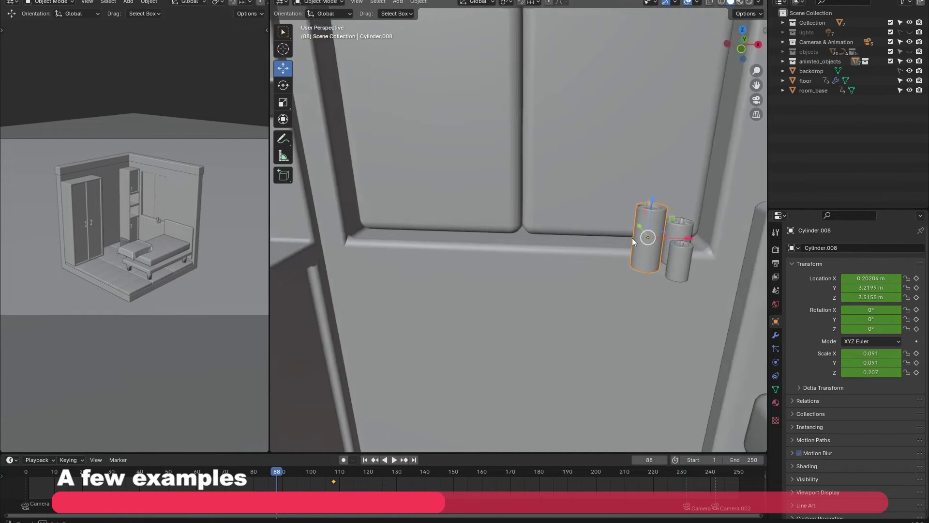
scroll(632, 237, up, 2)
key(space)
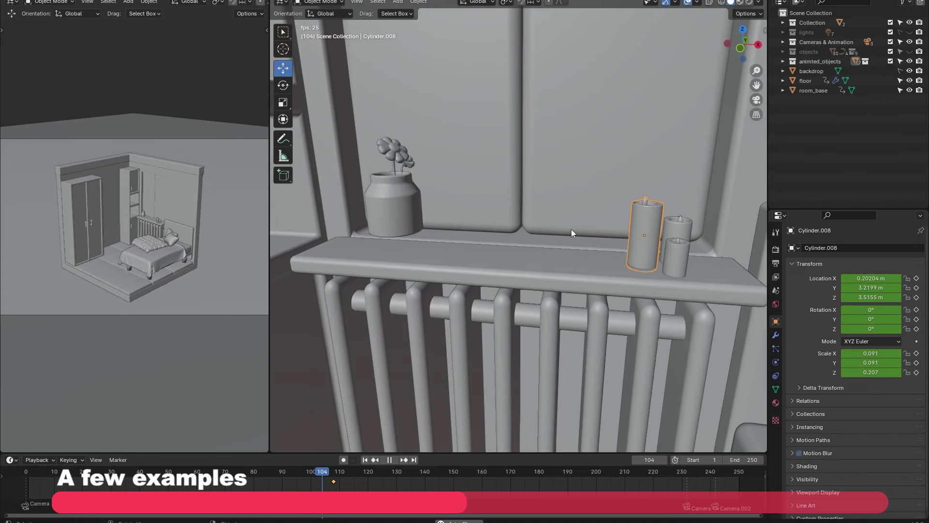
- Select all three candles together, move their keyframes to about frame 133 and go to frame 110
shift+middle_drag(595, 238, 540, 251)
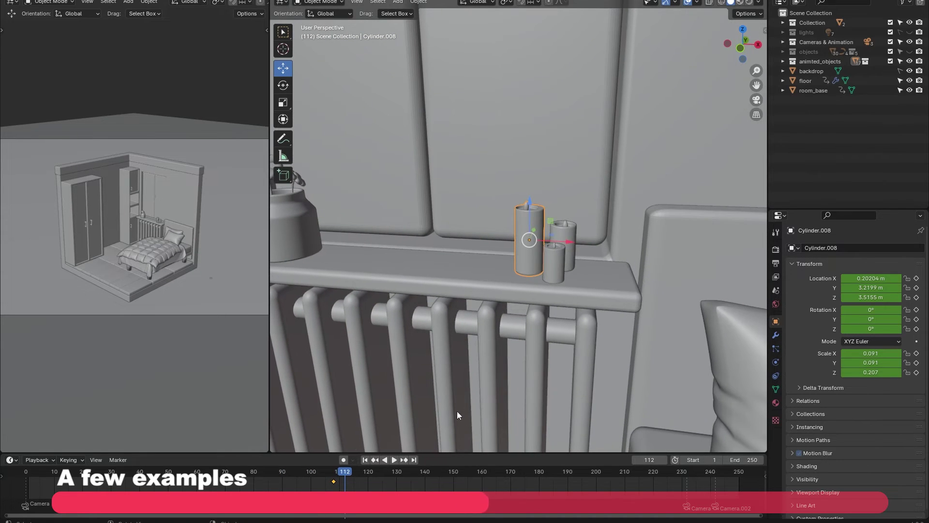
shift+click(557, 263)
shift+click(570, 229)
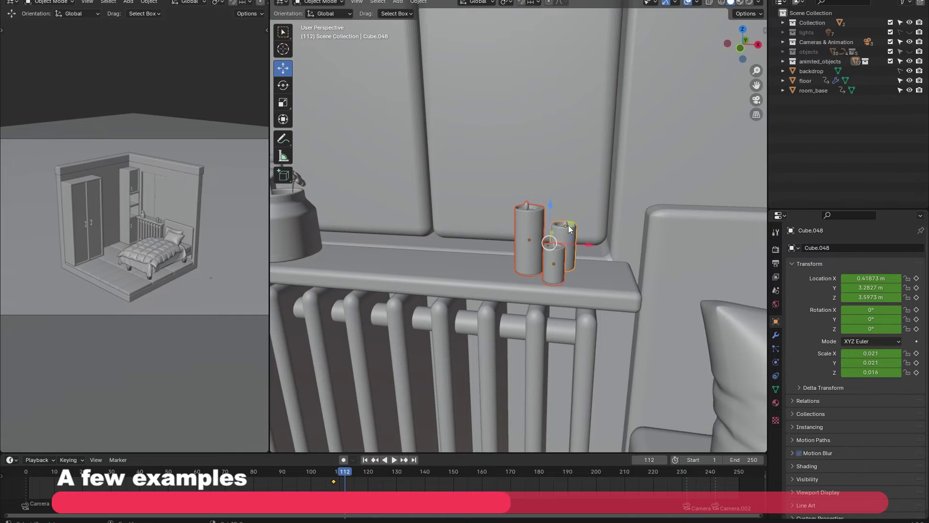
mouse_move(332, 484)
mouse_down()
mouse_move(398, 487)
mouse_move(340, 474)
mouse_up()
- At frame 110, scale the tallest candle, Cylinder.008, to 0 and lower it about 0.19 m along the Z axis
click(531, 272)
click(525, 242)
key(s)
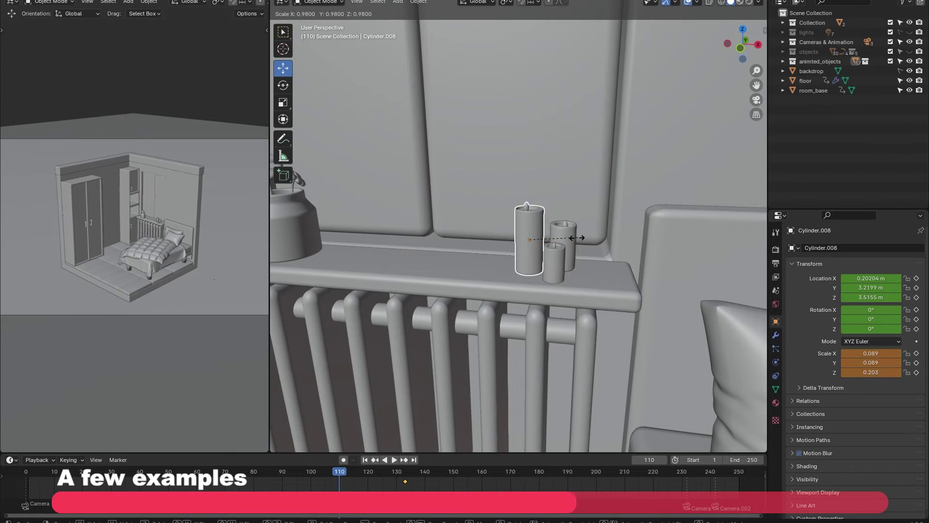
key(0)
key(Return)
drag(531, 212, 536, 236)
- Insert a Location, Rotation & Scale keyframe for Cylinder.008 at frame 110 and preview the candle's entrance
key(i)
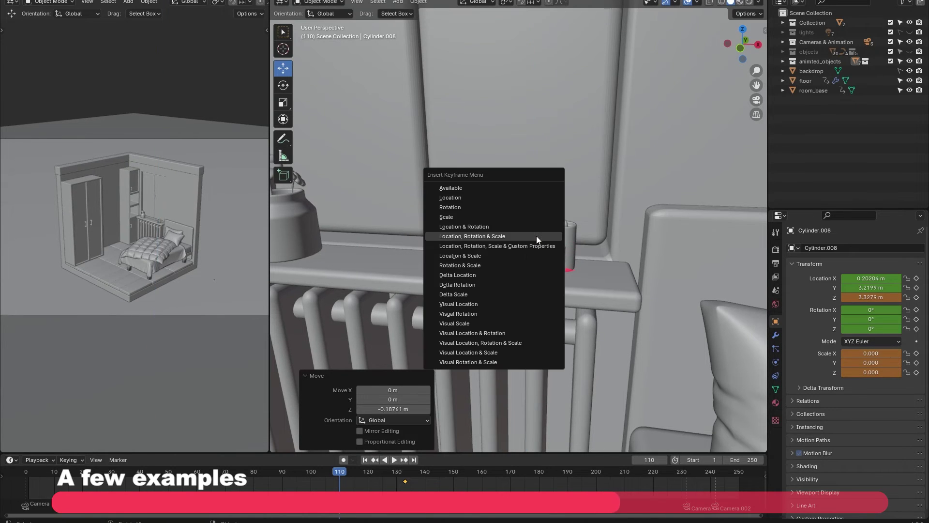
click(536, 236)
key(space)
key(space)
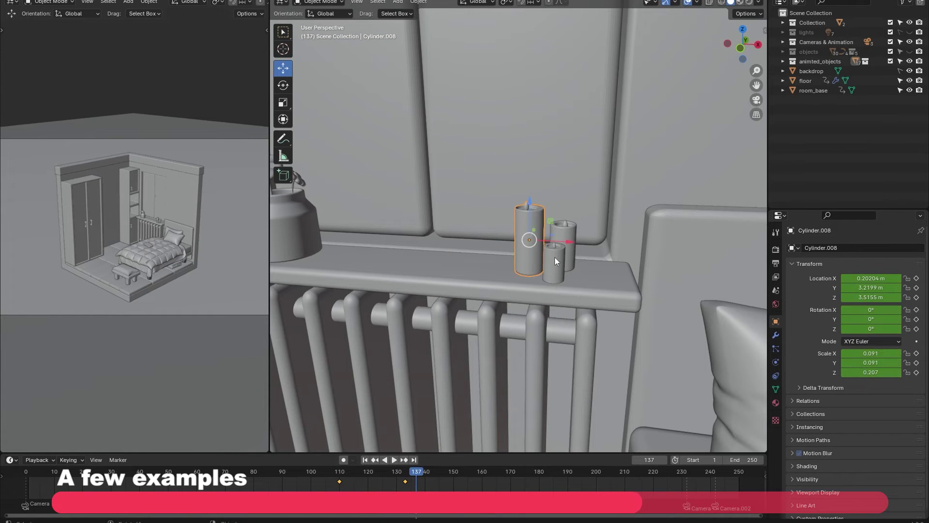
- At frame 117, scale the smallest candle, Cylinder.009, to 0, lower it about 0.12 m along Z and keyframe it
click(360, 472)
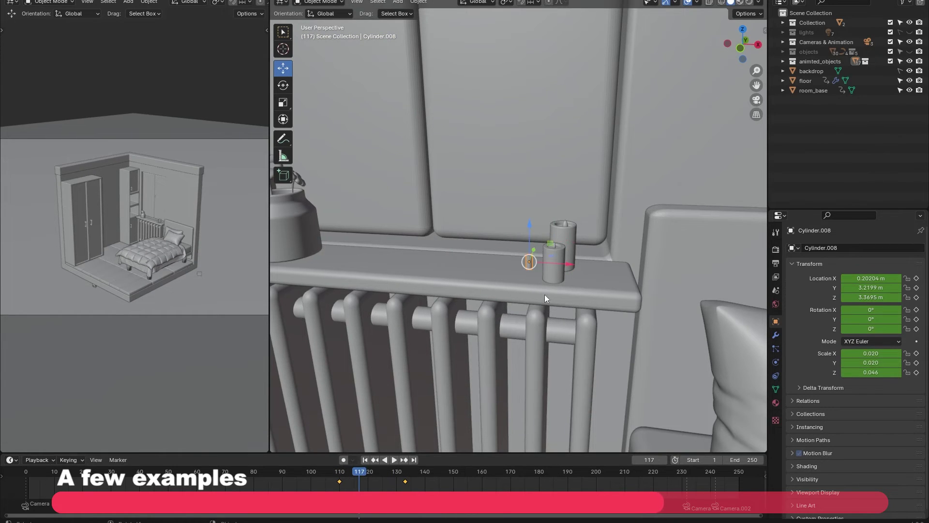
text(0)
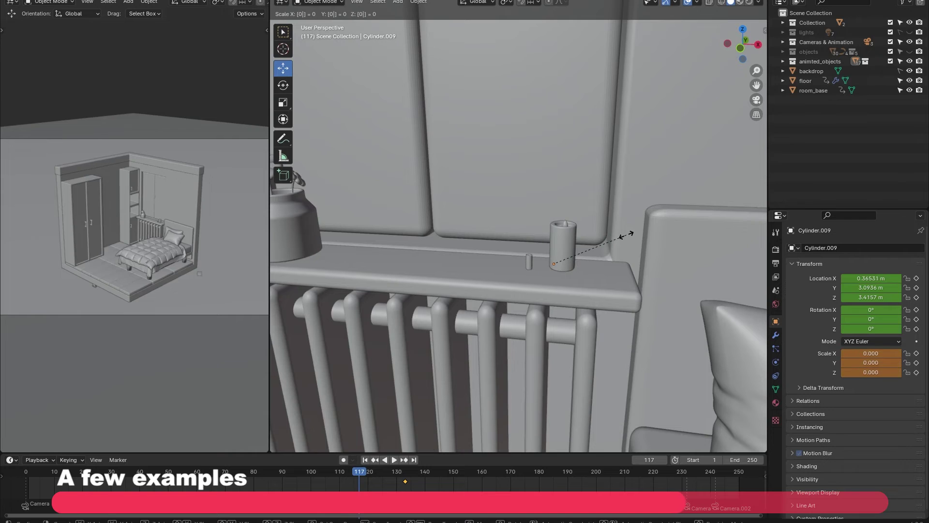
key(Return)
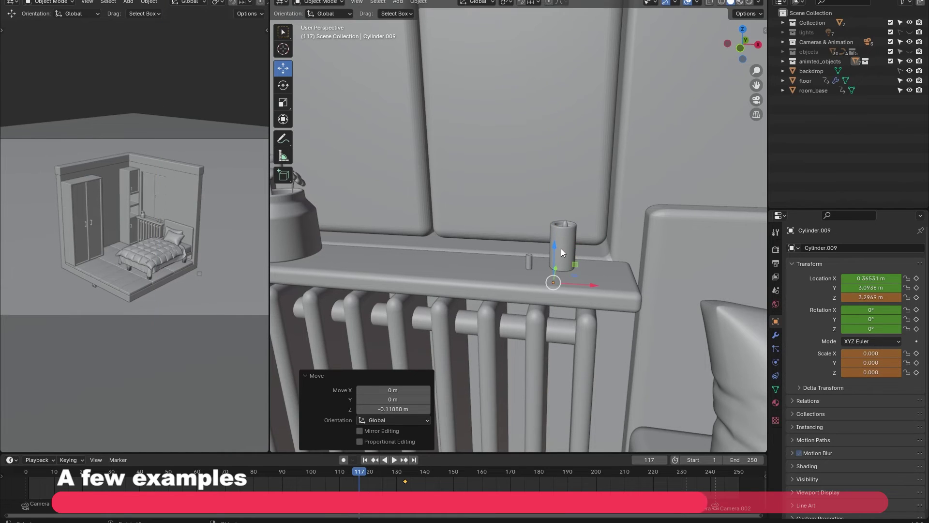
click(562, 248)
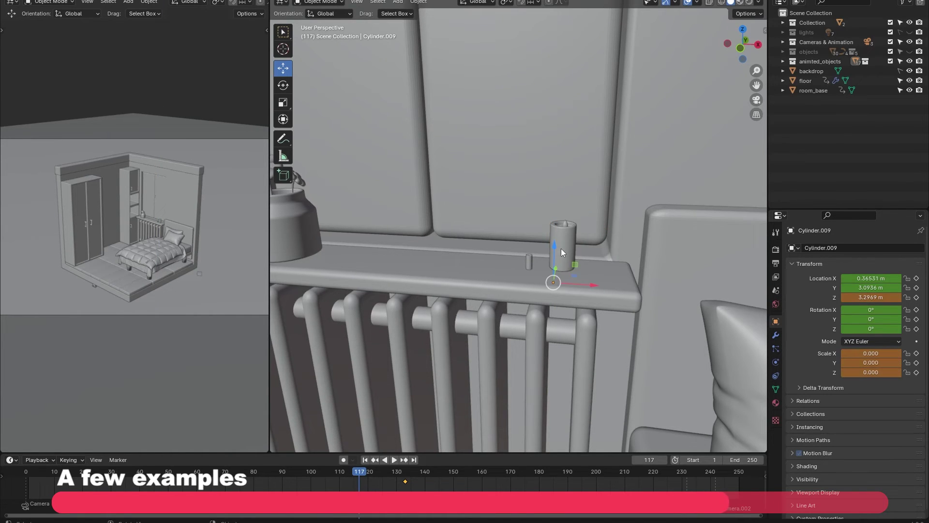
key(i)
- Scale the third candle, Cube.048, to 0, lower it about 0.22 m along Z and keyframe it near frame 128
click(561, 246)
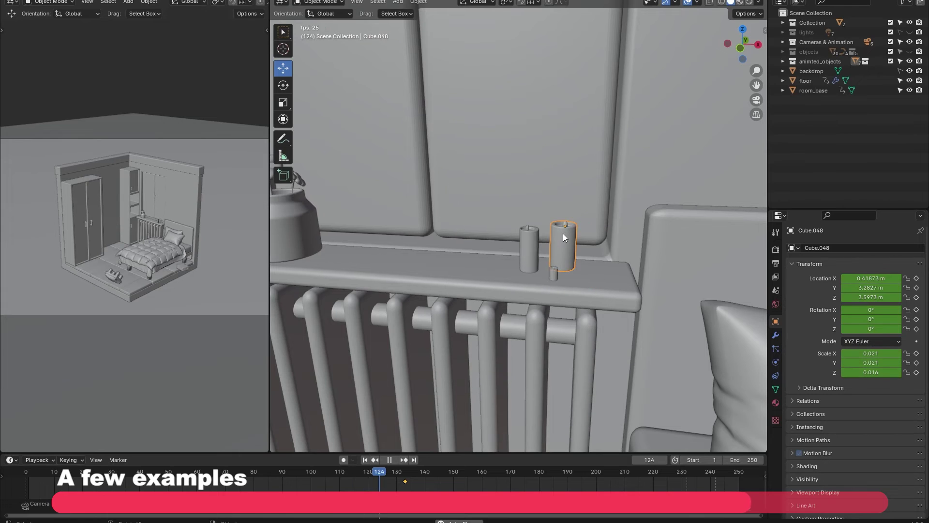
key(s)
key(0)
key(Return)
drag(566, 198, 573, 230)
key(i)
click(573, 230)
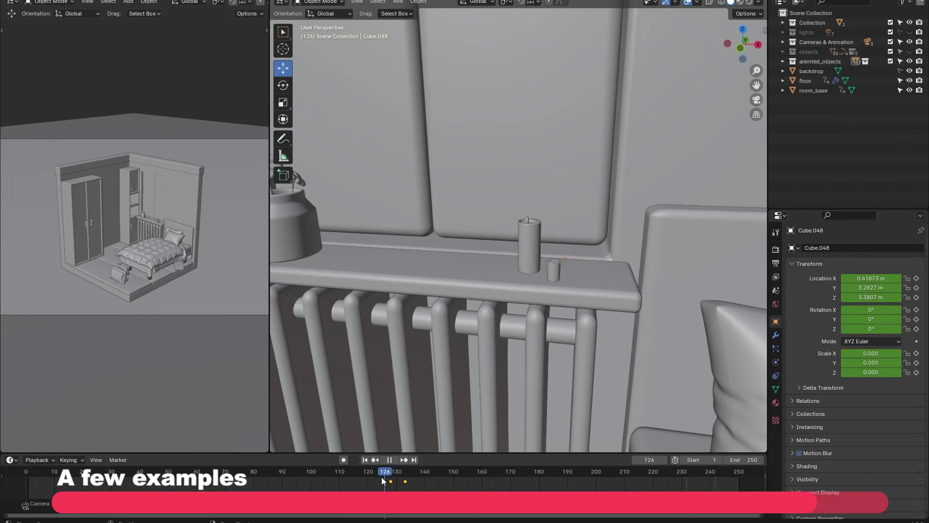
- Move Cube.048's final keyframe to about frame 138 and preview the candle entrances from frame 110
key(space)
drag(414, 481, 419, 481)
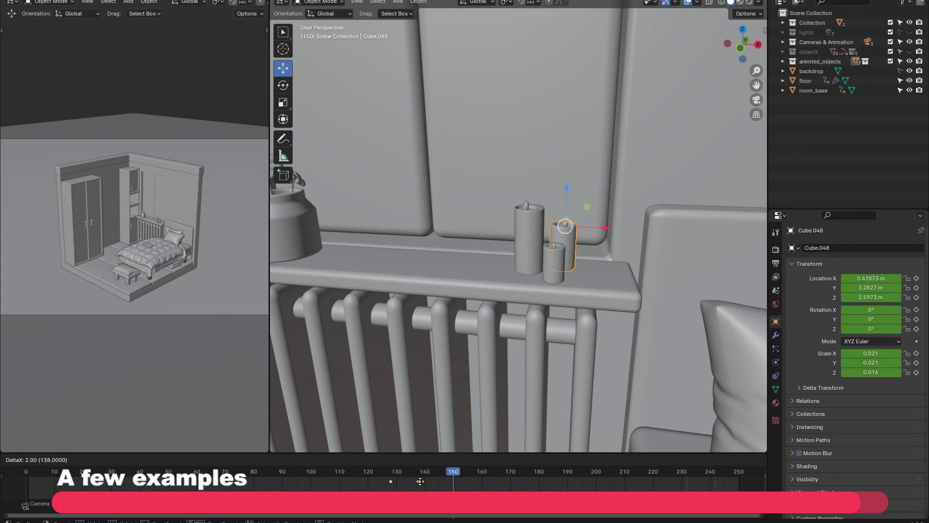
click(338, 472)
key(space)
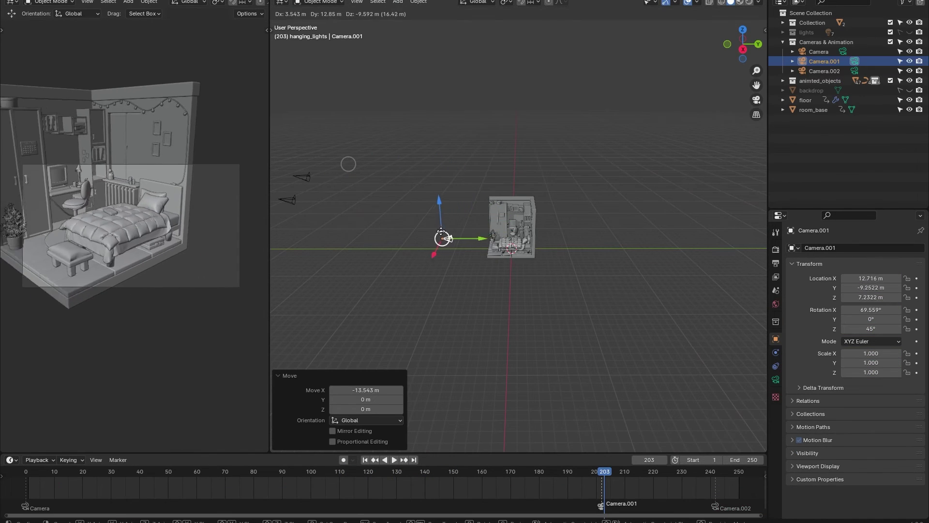
- Move Camera.001 close to the room, shifting it about -7.7 m along X and 0.41 m along Y in top view
click(443, 249)
scroll(371, 306, up, 5)
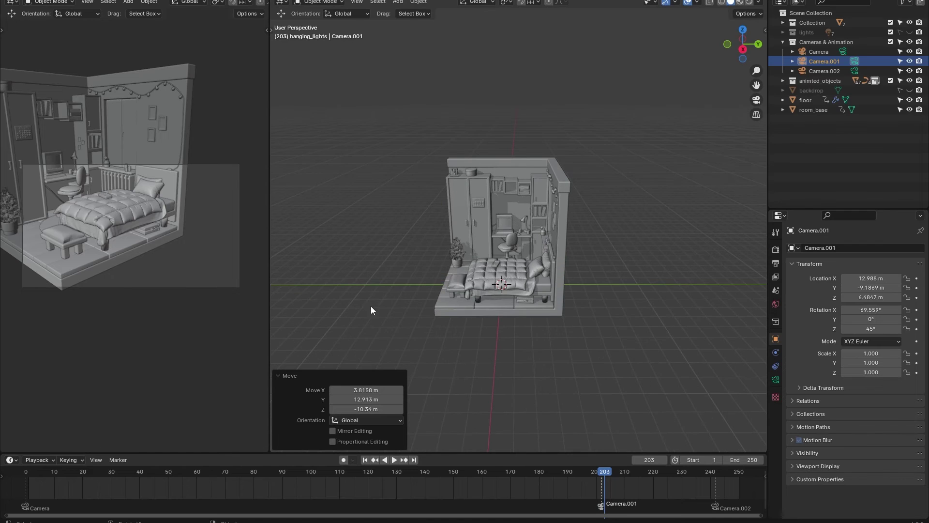
click(744, 30)
key(g)
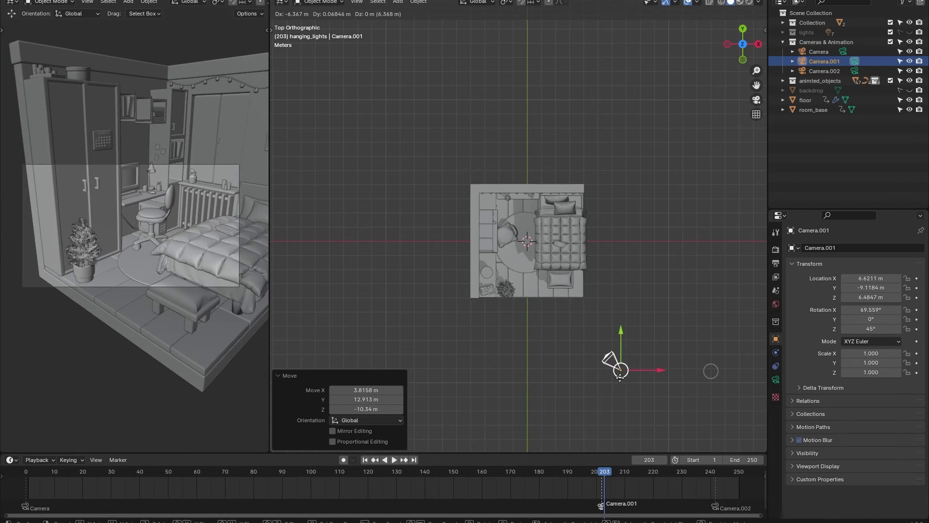
click(611, 371)
- Set Camera.001's focal length to 28 mm and adjust its X rotation to frame the room
click(776, 378)
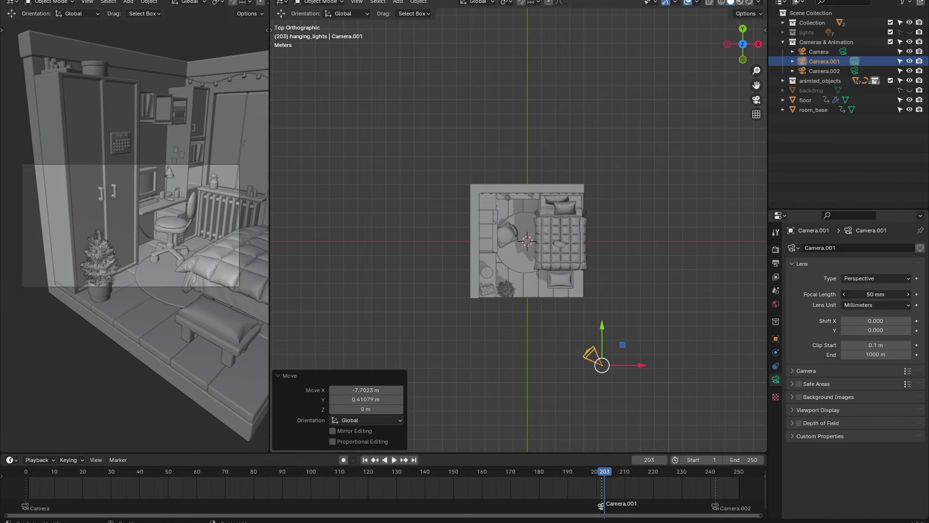
text(28)
key(Return)
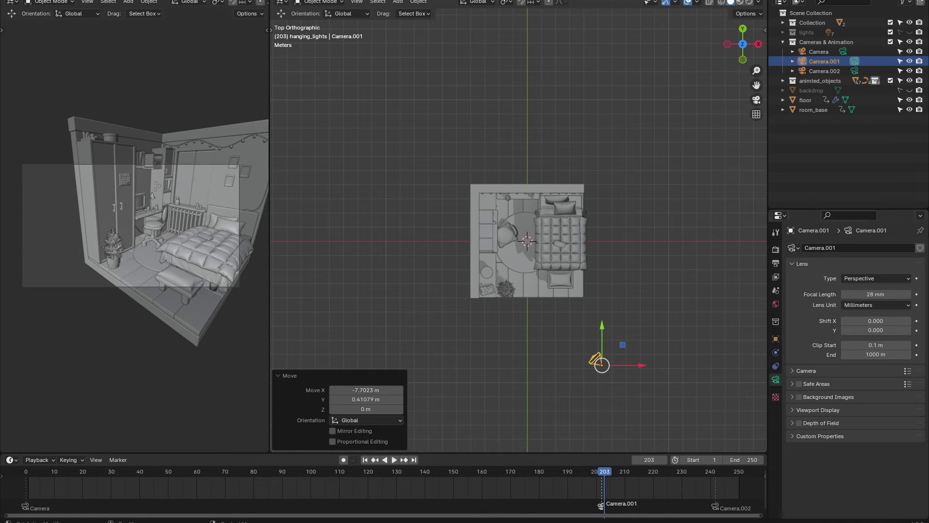
click(776, 339)
drag(866, 310, 714, 297)
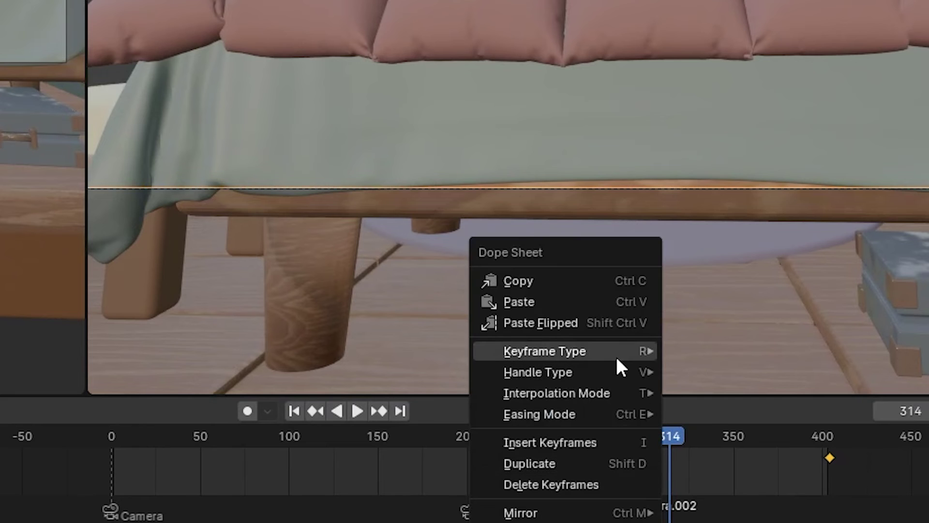
- Set the interpolation mode of the selected camera keyframes to Linear
mouse_move(617, 371)
mouse_move(595, 393)
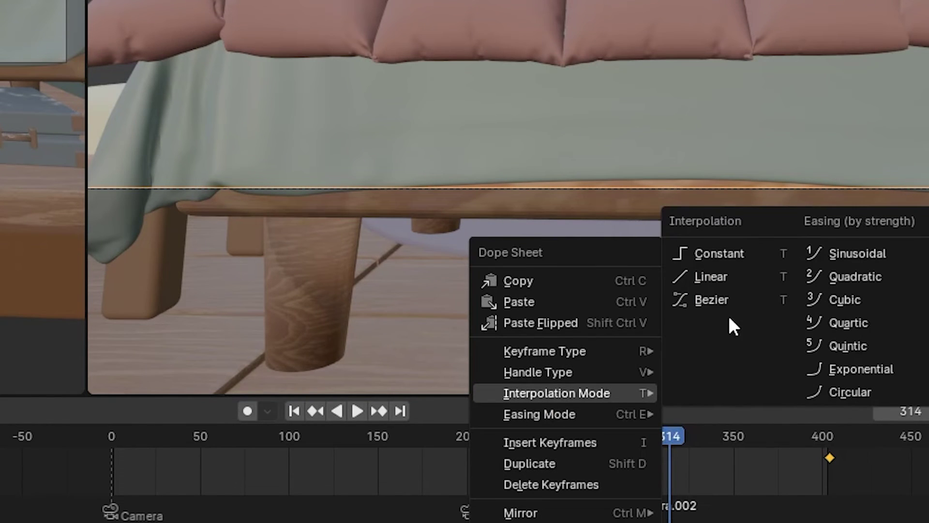
click(724, 271)
click(586, 439)
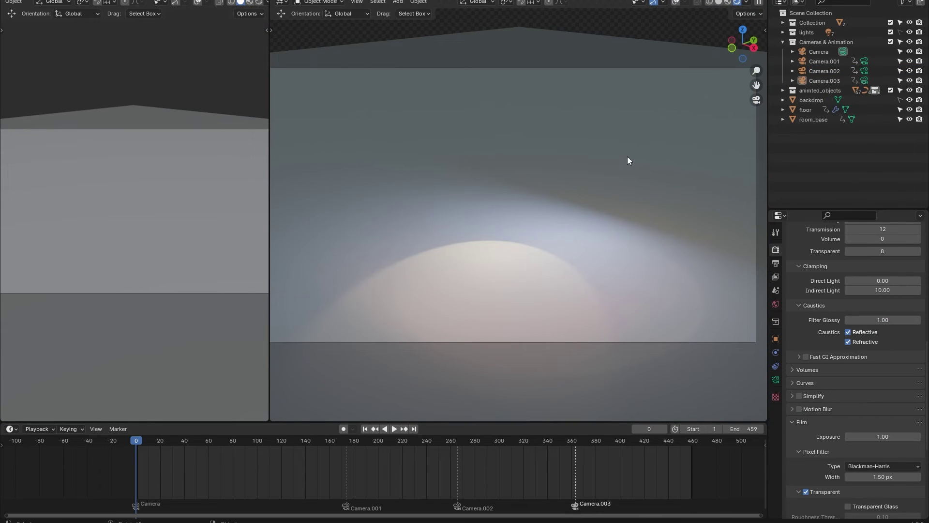
- Play the animation in the rendered camera view from frame 0 to check how the room and furniture appear
key(space)
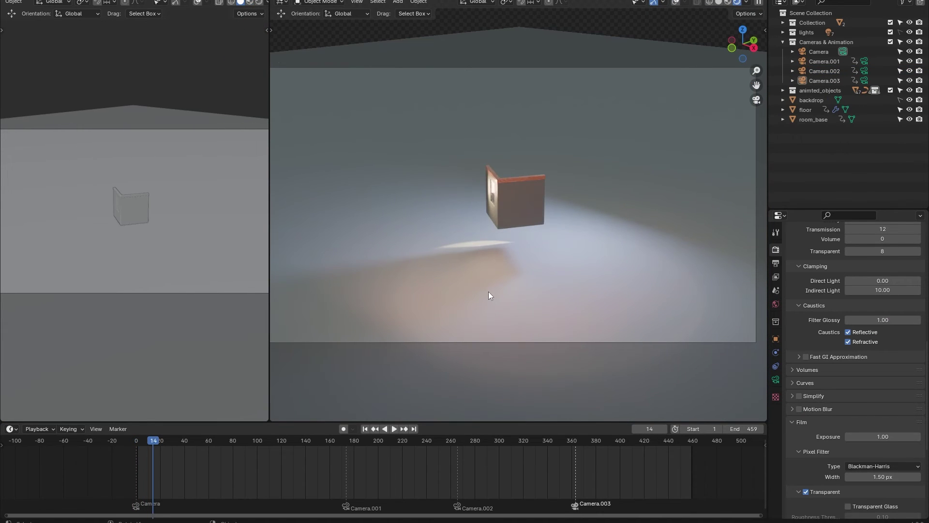
key(space)
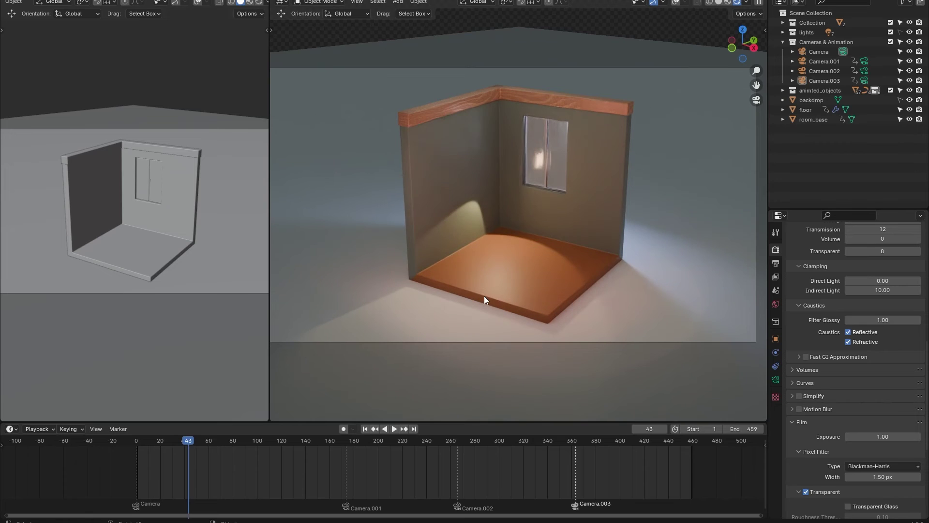
key(space)
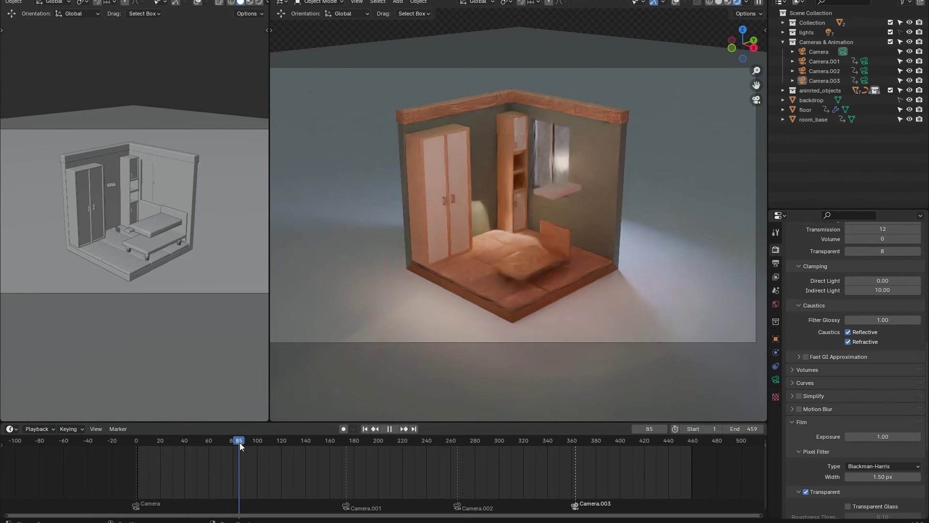
key(space)
- Show the viewport overlays and switch the view of the desk lamp to material preview shading
scroll(474, 216, down, 3)
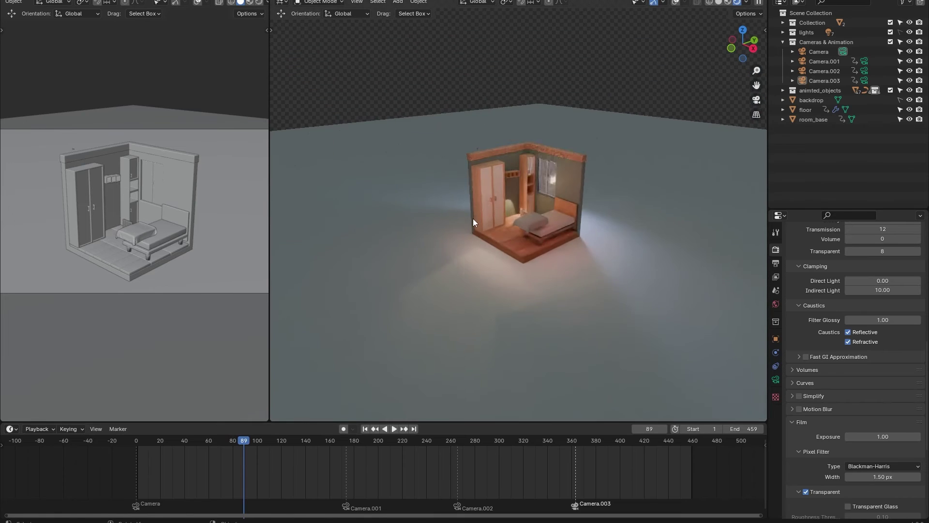
middle_drag(472, 217, 500, 166)
click(678, 3)
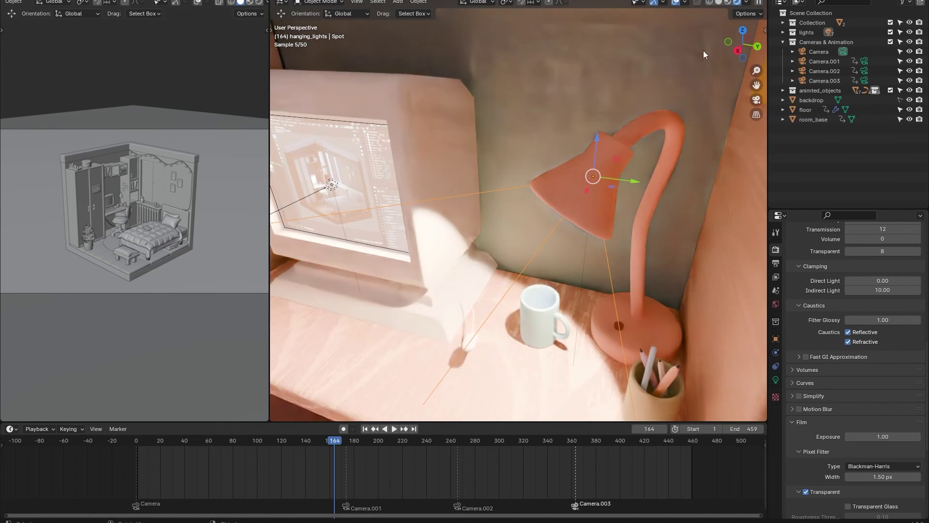
click(728, 2)
- Parent the Spot light to desk_lamp using Object (Keep Transform), and scrub back to about frame 146 to check it
mouse_move(658, 156)
middle_down()
mouse_move(684, 124)
mouse_move(642, 149)
middle_up()
ctrl+click(603, 130)
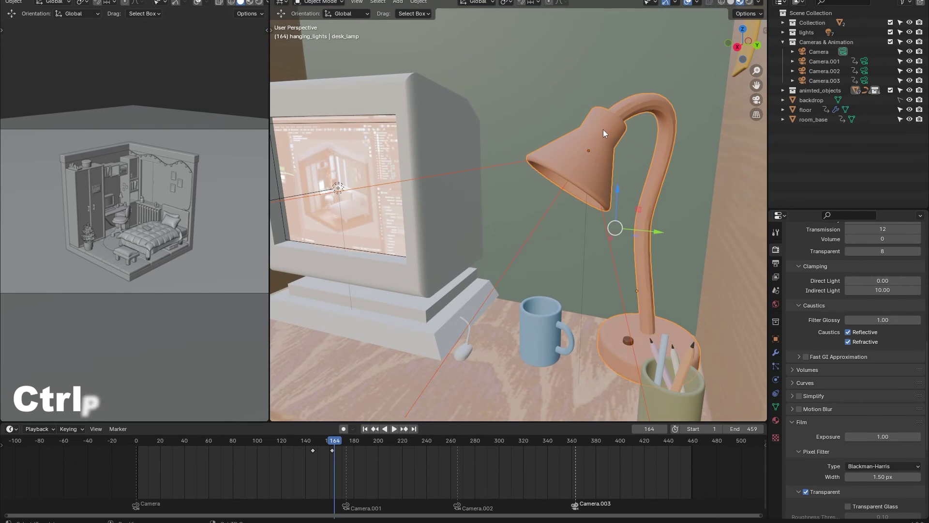
key(ctrl+p)
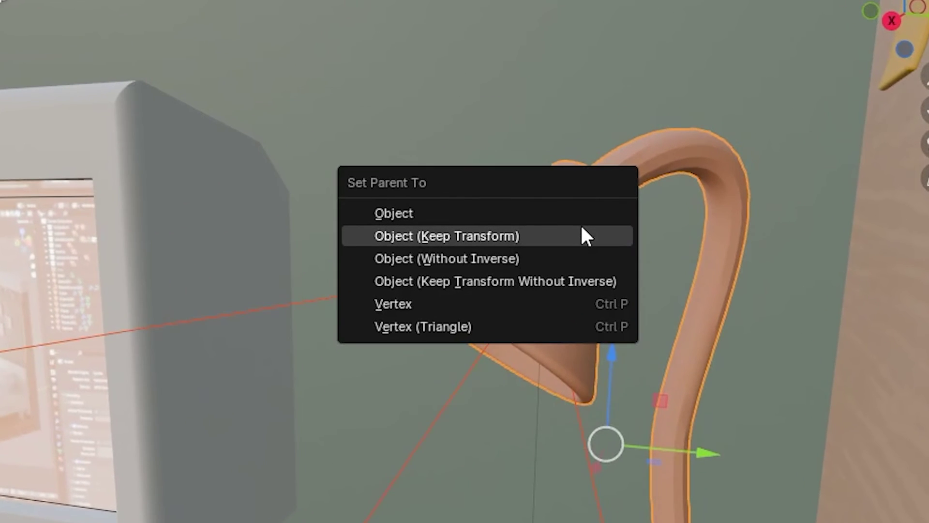
click(581, 228)
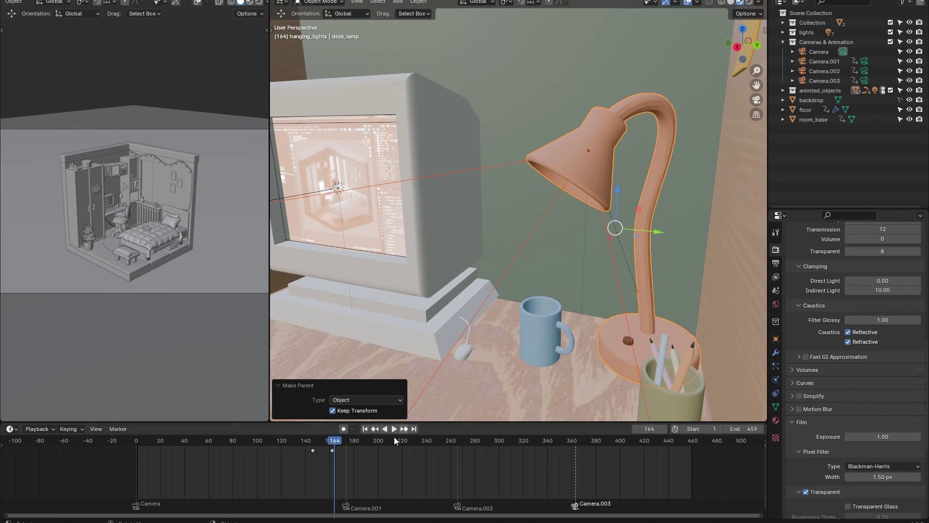
drag(334, 441, 313, 443)
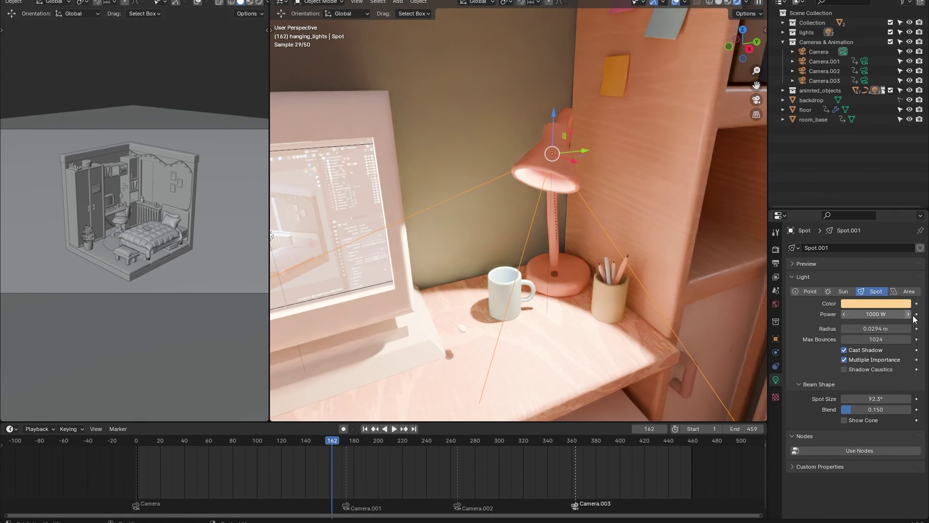
- Keyframe the Spot light's 1000 W power at frame 162 and go to the desk lamp's first keyframe at frame 146
click(561, 281)
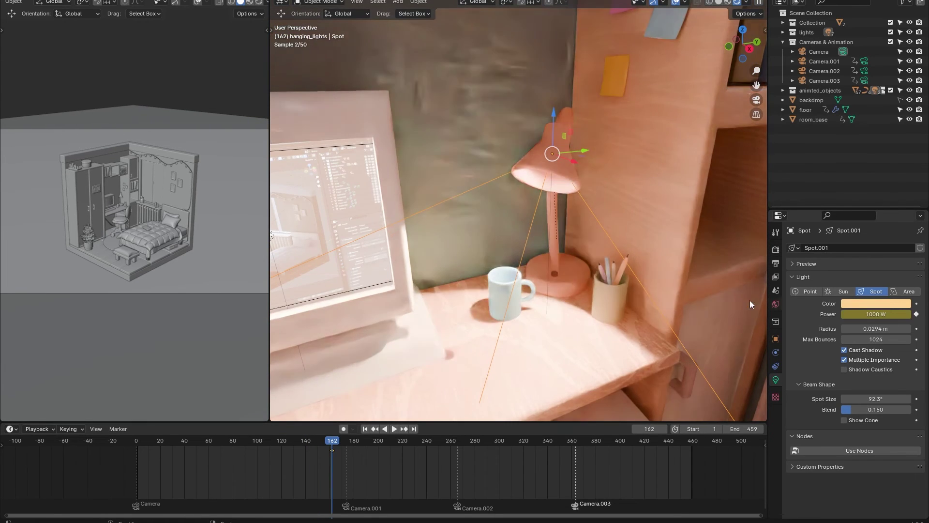
click(314, 446)
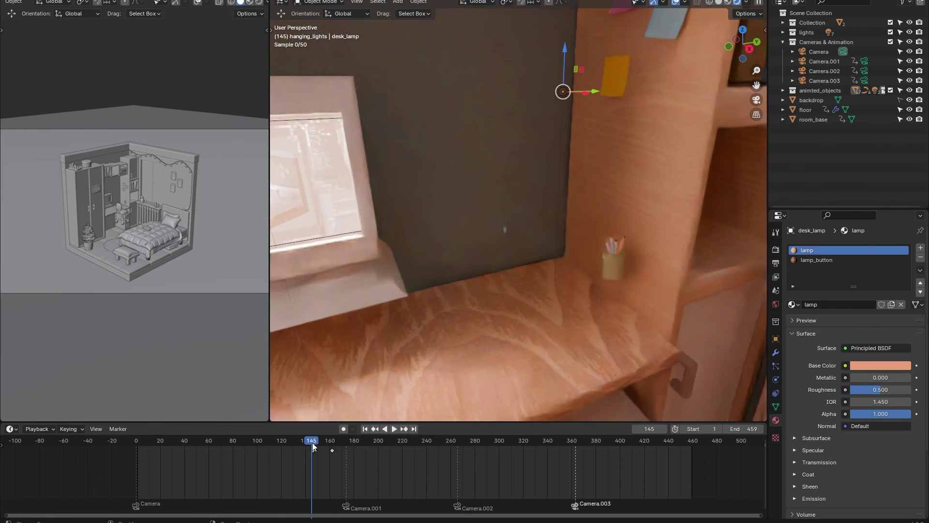
key(Left)
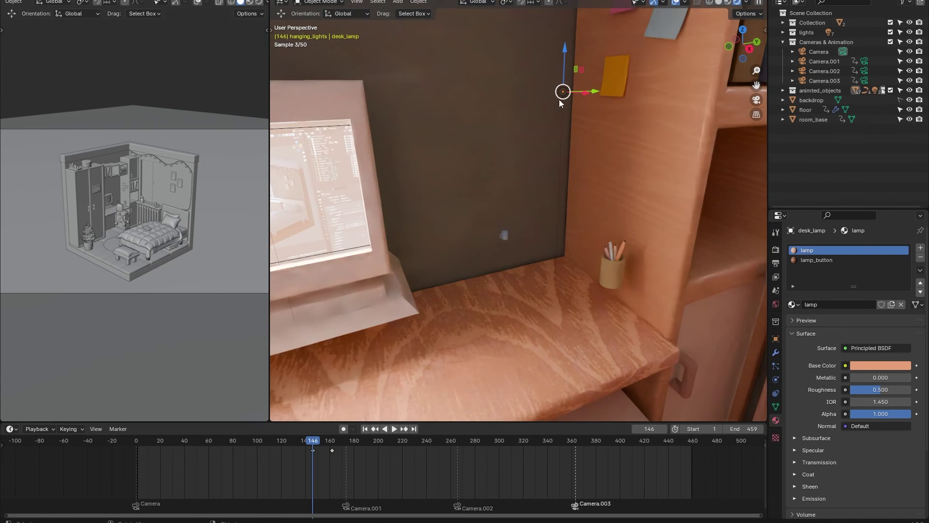
- Set the Spot light's power to 0 W at frame 146, keyframe it and advance through the following frames
click(564, 93)
double_click(885, 313)
text(0)
key(Return)
click(916, 313)
key(Right)
key(Right)
key(Right)
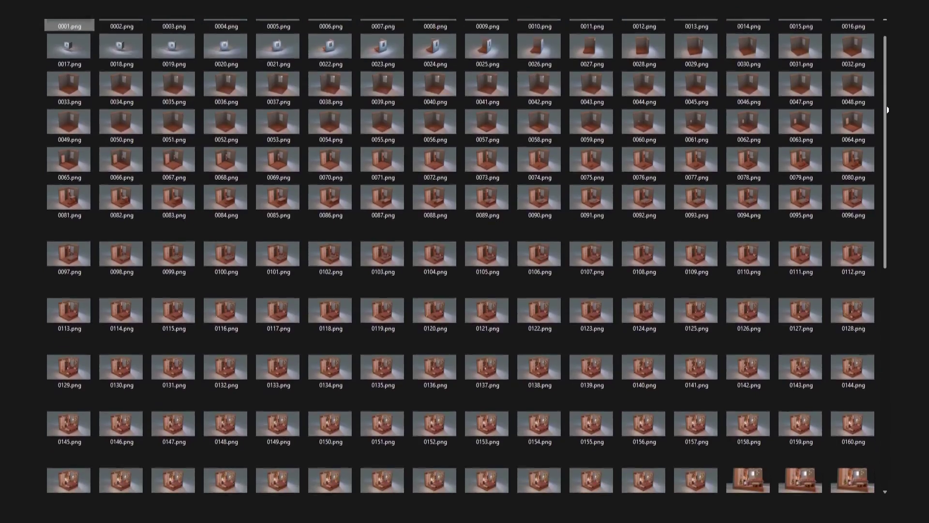
- Look through the rendered PNG sequence and examine the Cycles sampling, denoising and light-path bounce settings
drag(888, 101, 867, 331)
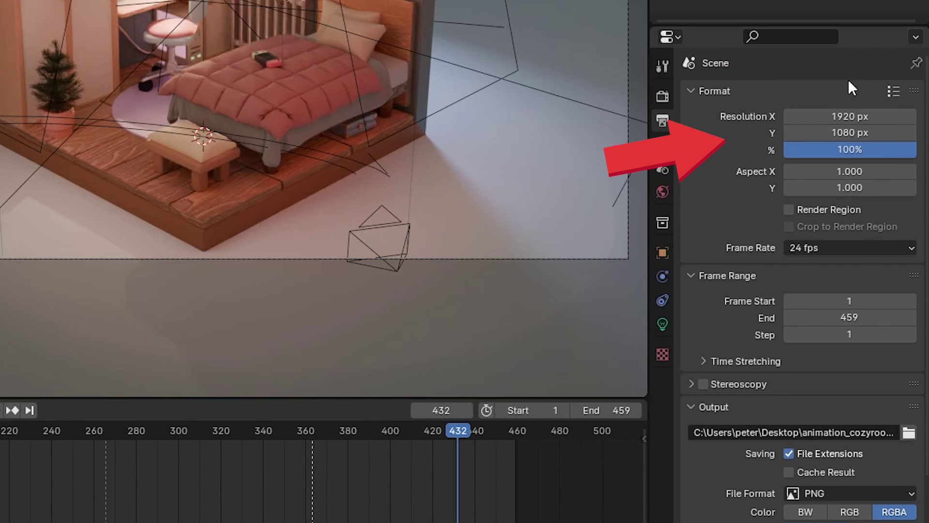
click(664, 99)
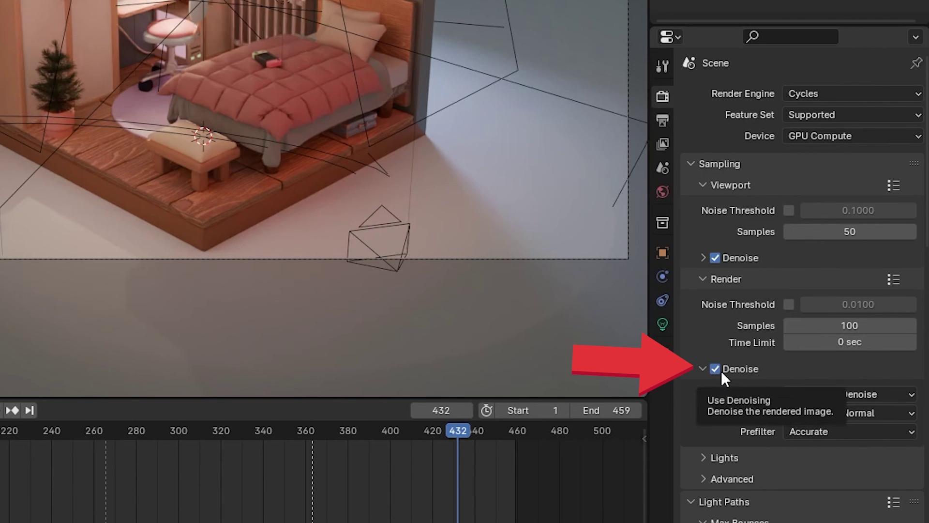
scroll(721, 371, down, 10)
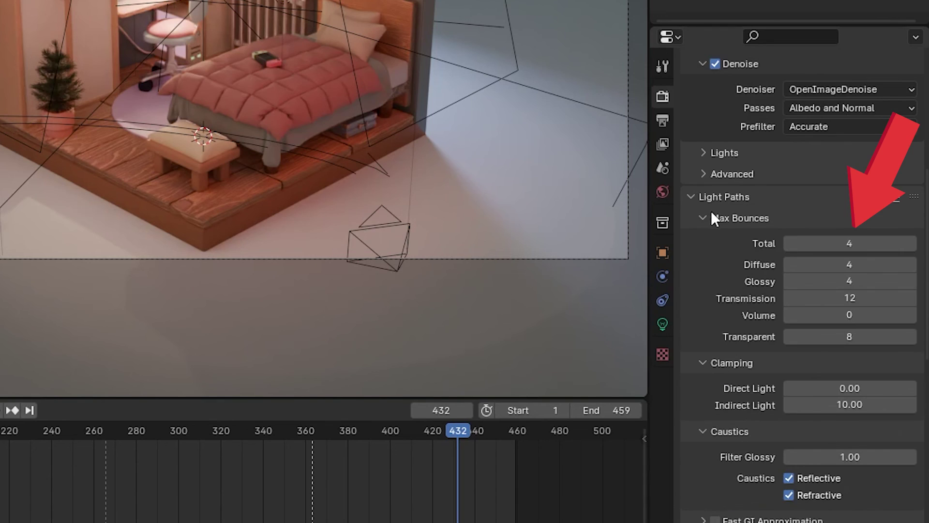